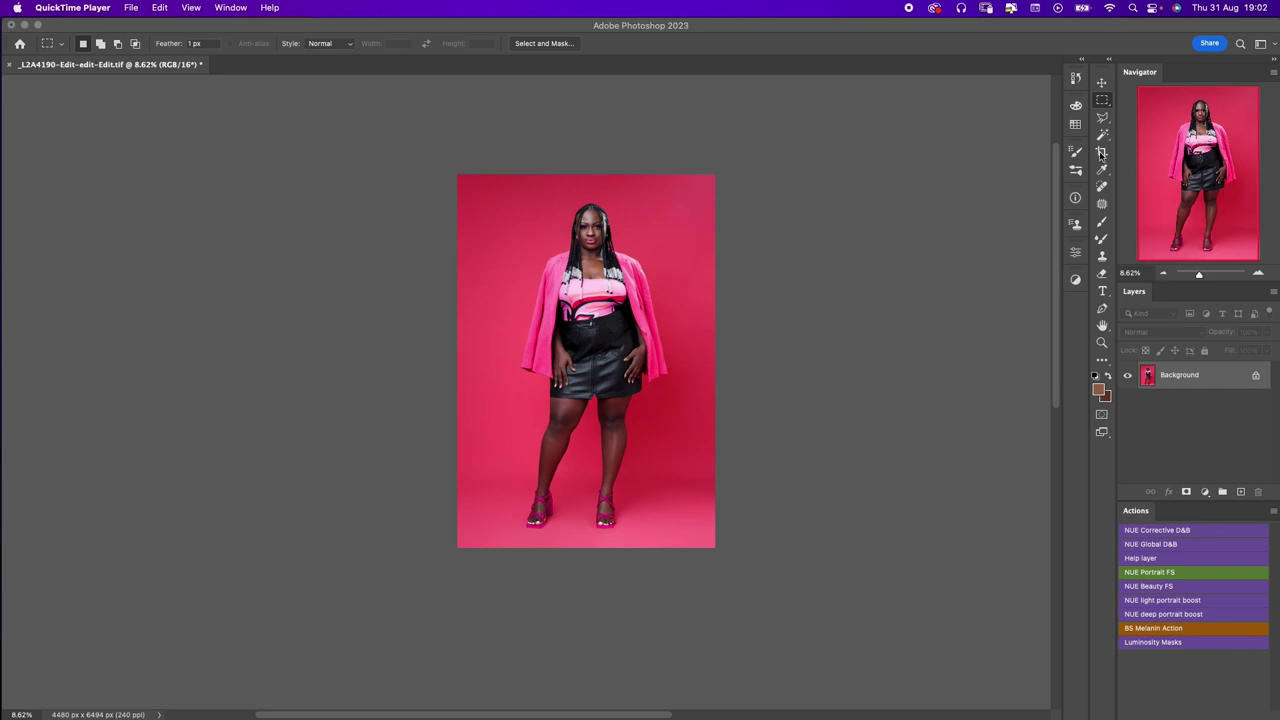
# - Bring the Photoshop window with the pink-backdrop studio portrait to the front
pyautogui.click(624, 335)
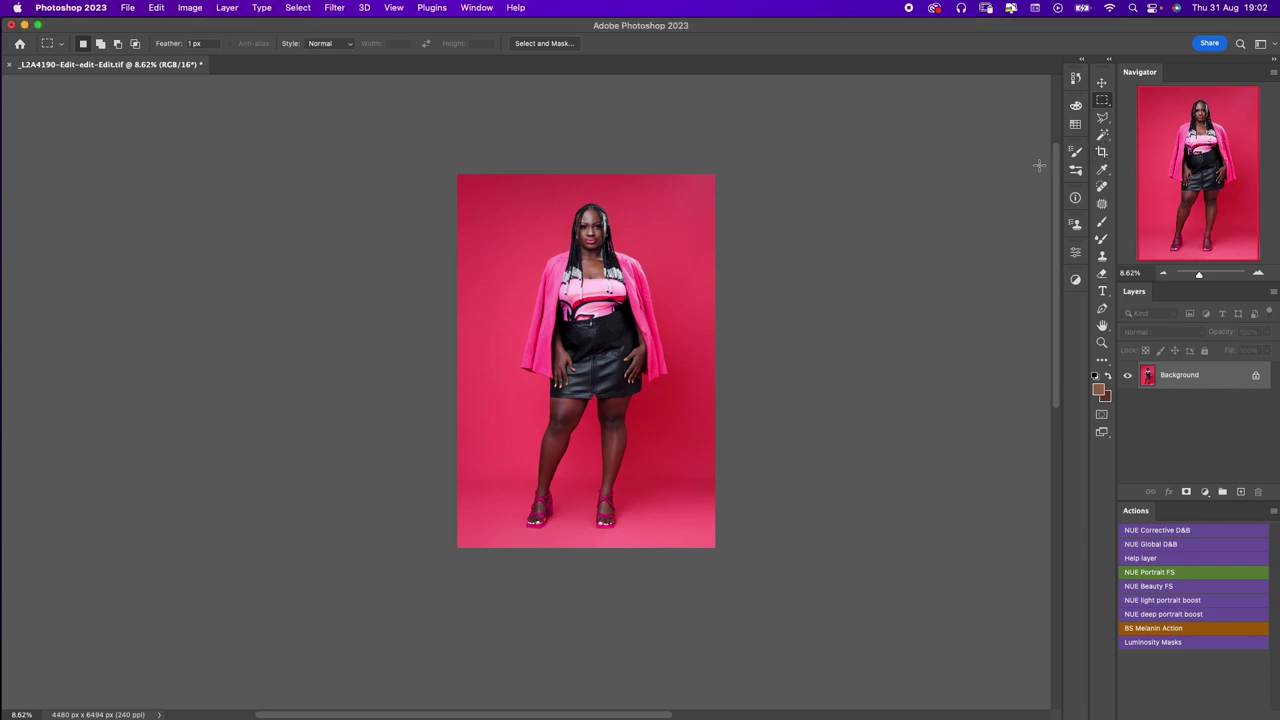
# - Crop the portrait to 4:5, widening both sides with Content-Aware Fill extending the pink backdrop
pyautogui.click(1101, 152)
pyautogui.click(514, 302)
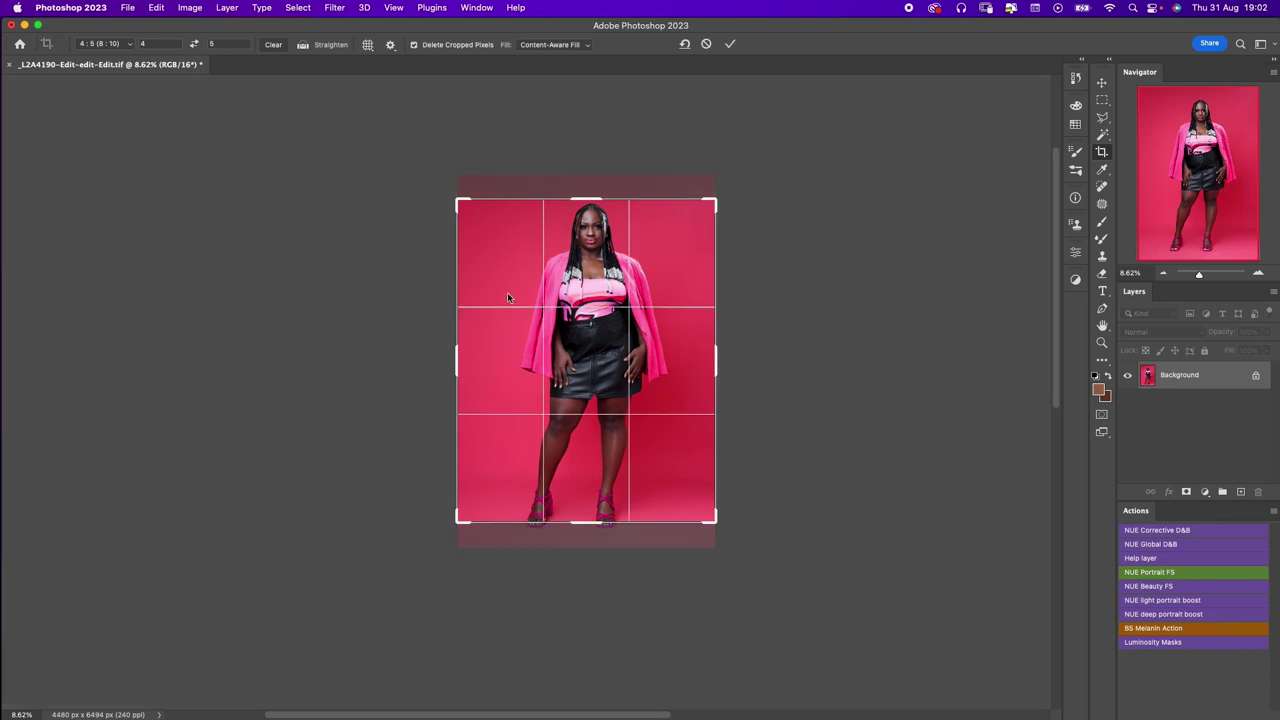
pyautogui.moveTo(458, 518); pyautogui.dragTo(446, 533)
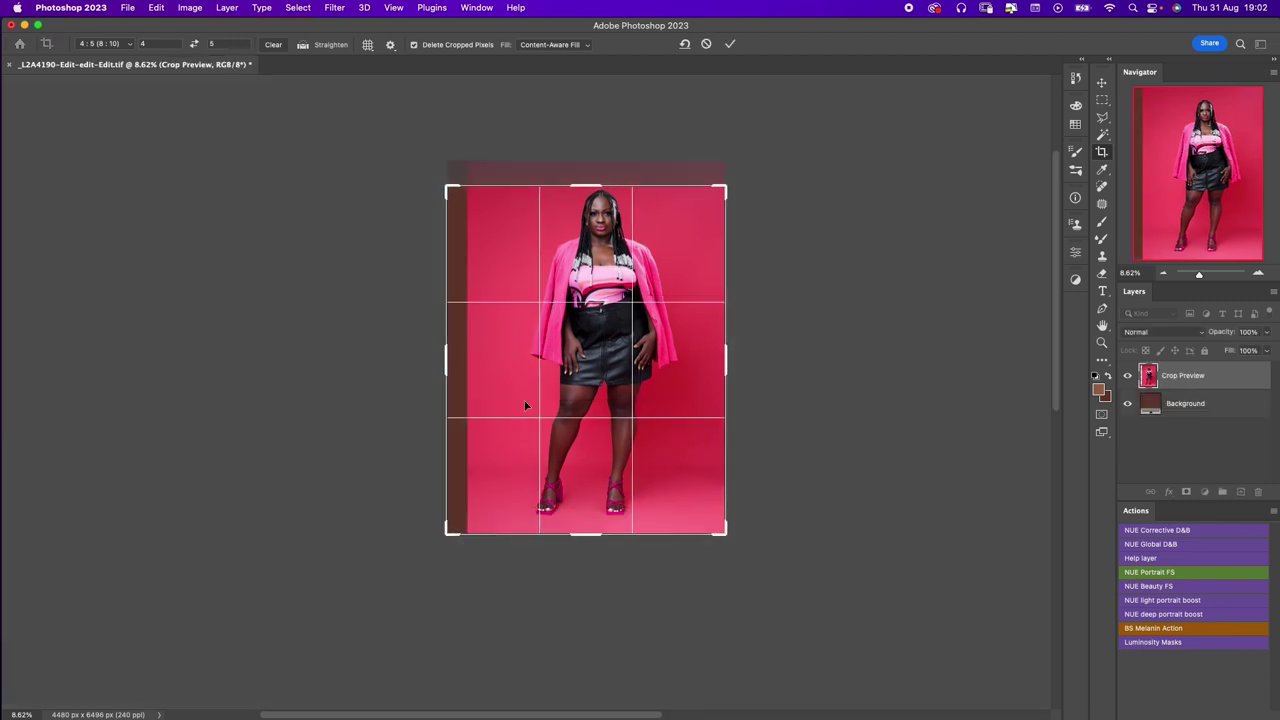
pyautogui.moveTo(728, 184); pyautogui.dragTo(736, 176)
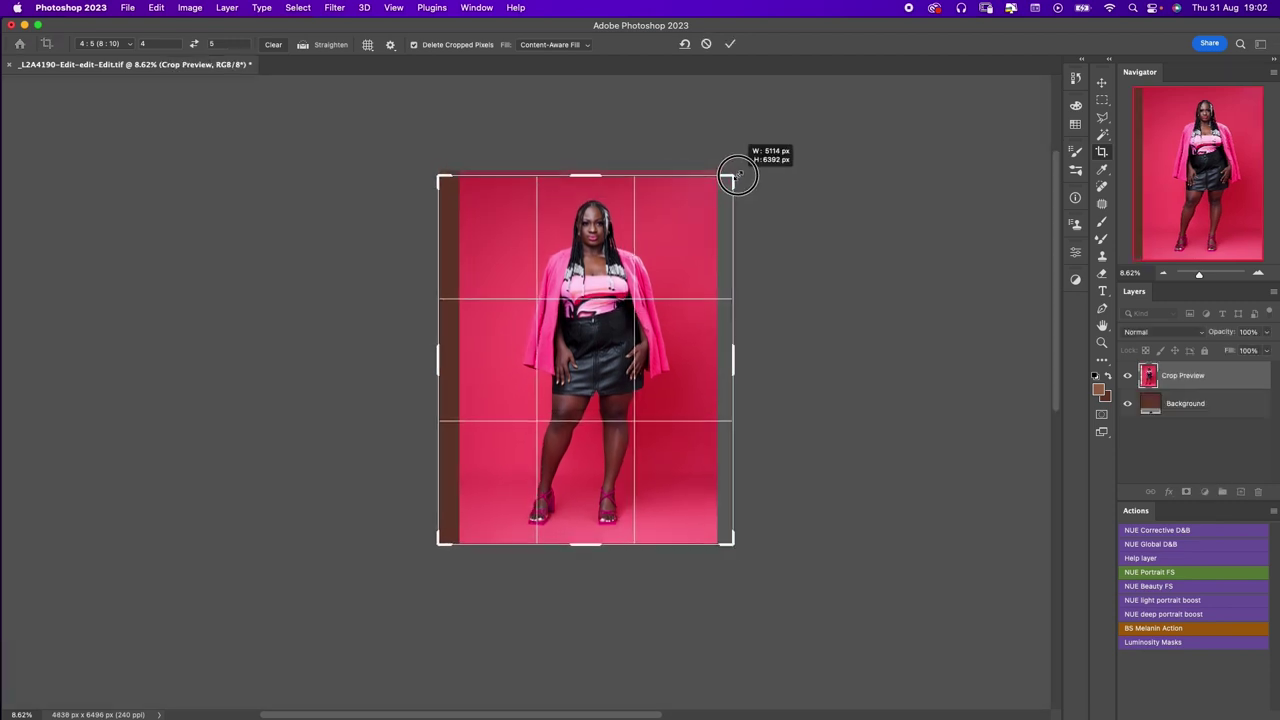
pyautogui.moveTo(657, 231); pyautogui.dragTo(647, 229)
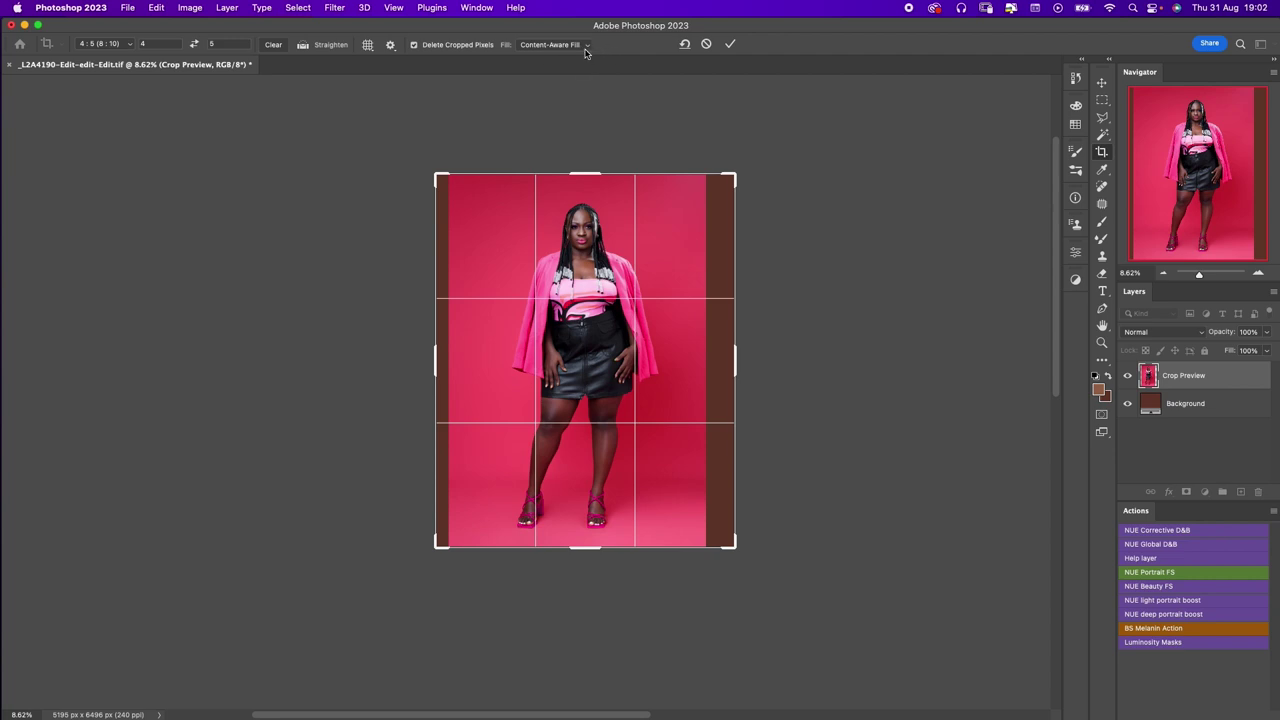
pyautogui.click(730, 44)
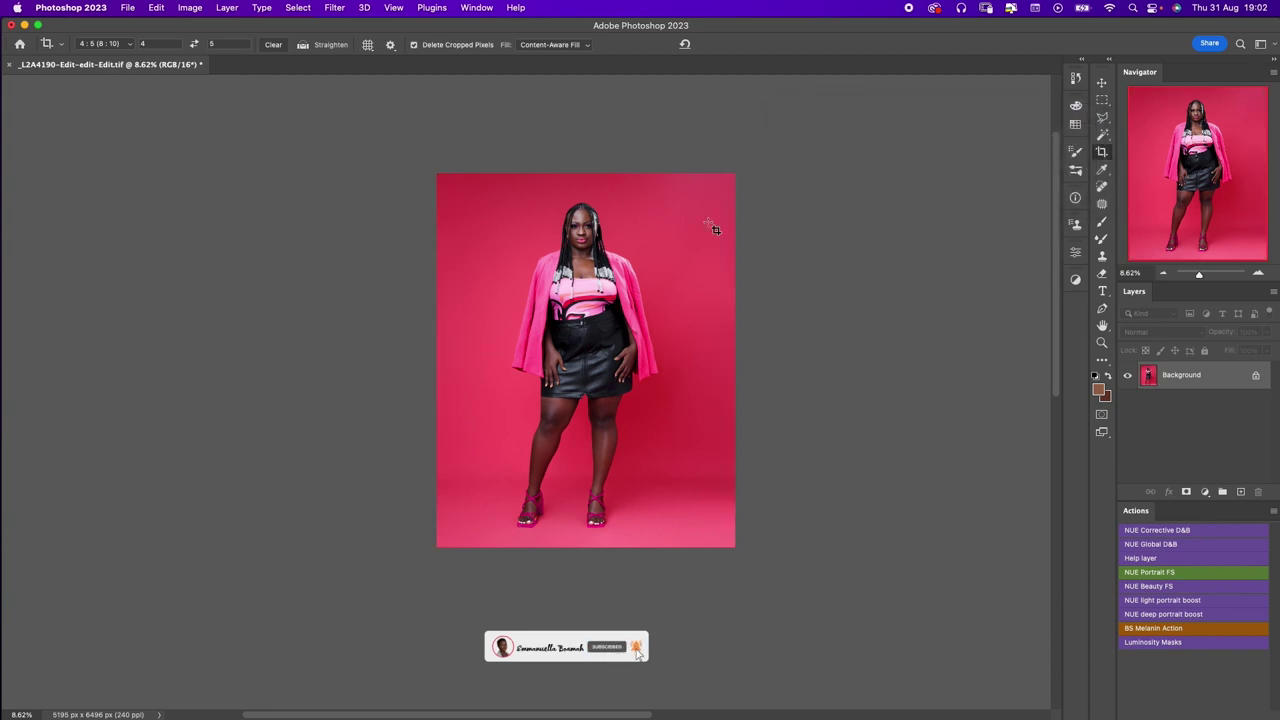
# - Place barbie Template 1.png over the portrait as its own layer
pyautogui.press('v')
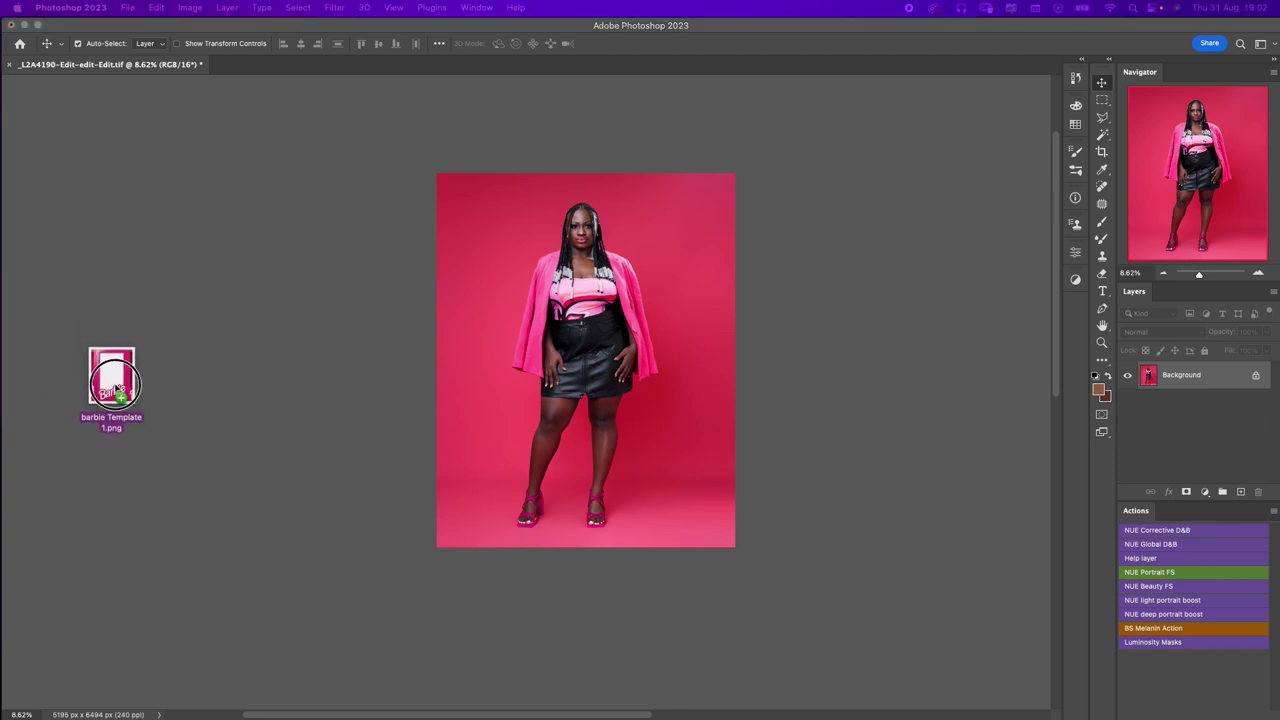
pyautogui.moveTo(40, 360); pyautogui.dragTo(583, 399)
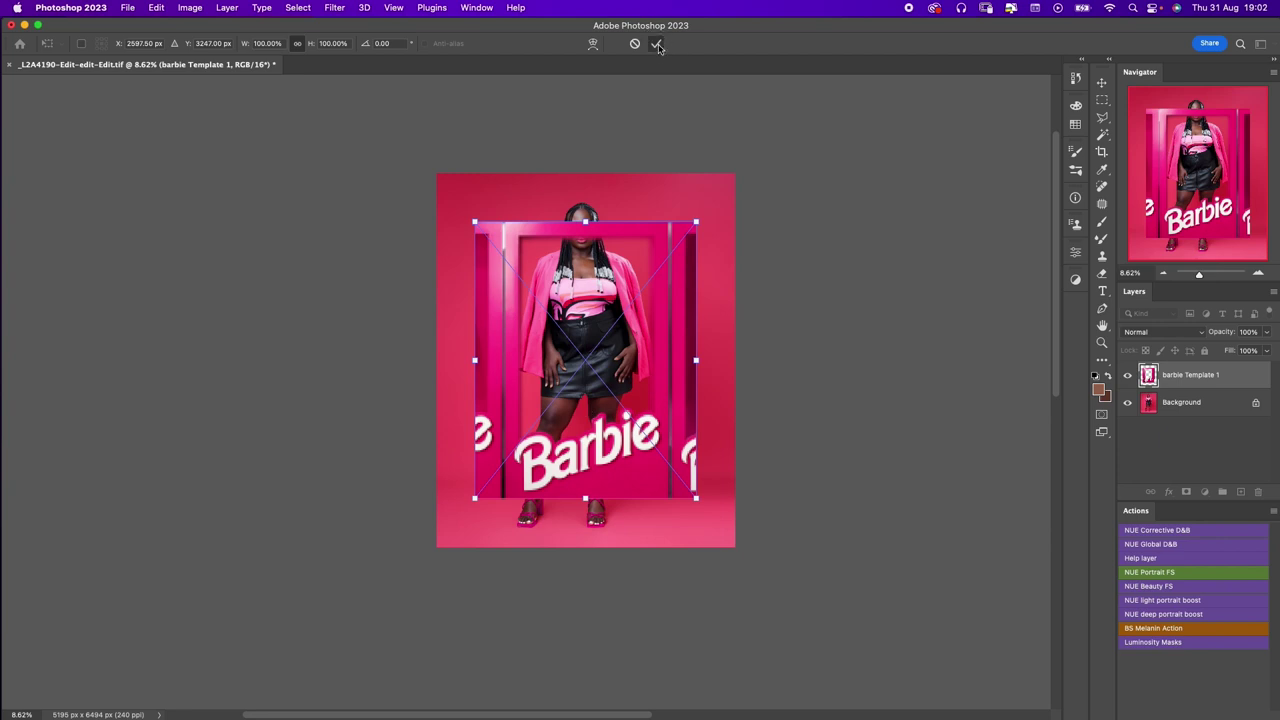
pyautogui.click(657, 44)
# - Draw a small rectangular marquee selection on a patch of the box's pink
pyautogui.scroll(1, 497, 350)
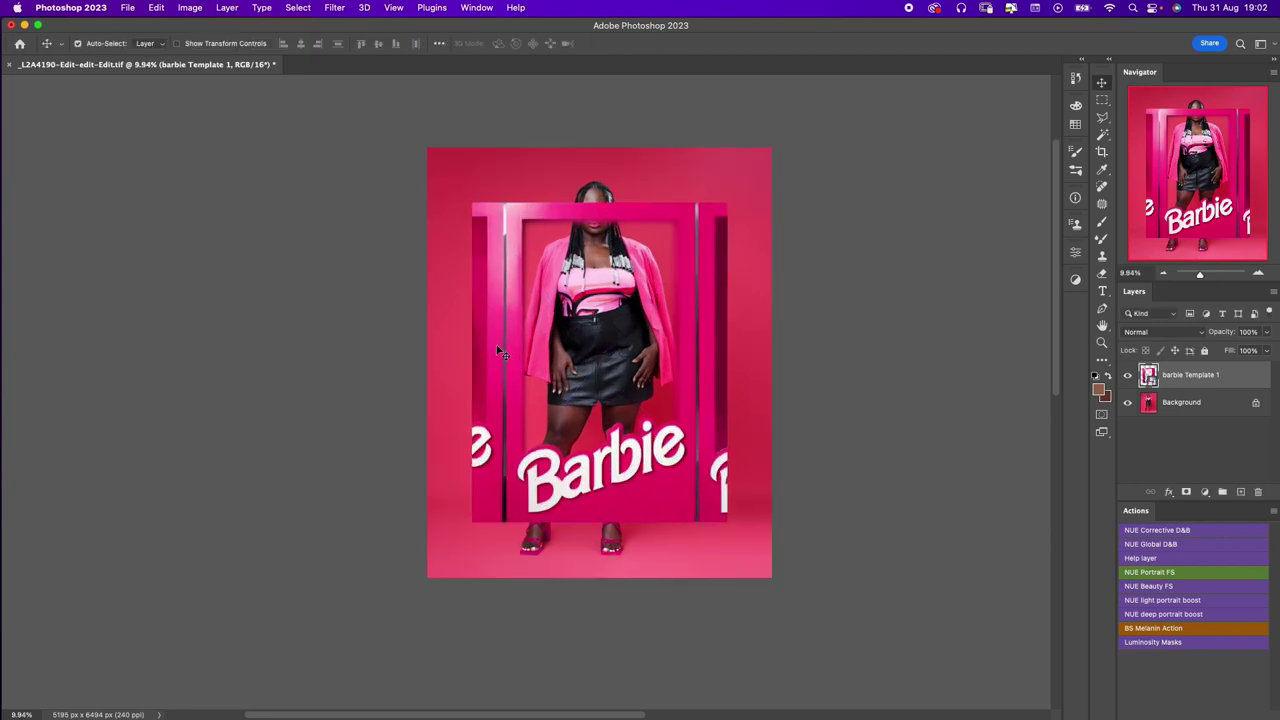
pyautogui.scroll(1, 498, 351)
pyautogui.scroll(1, 494, 346)
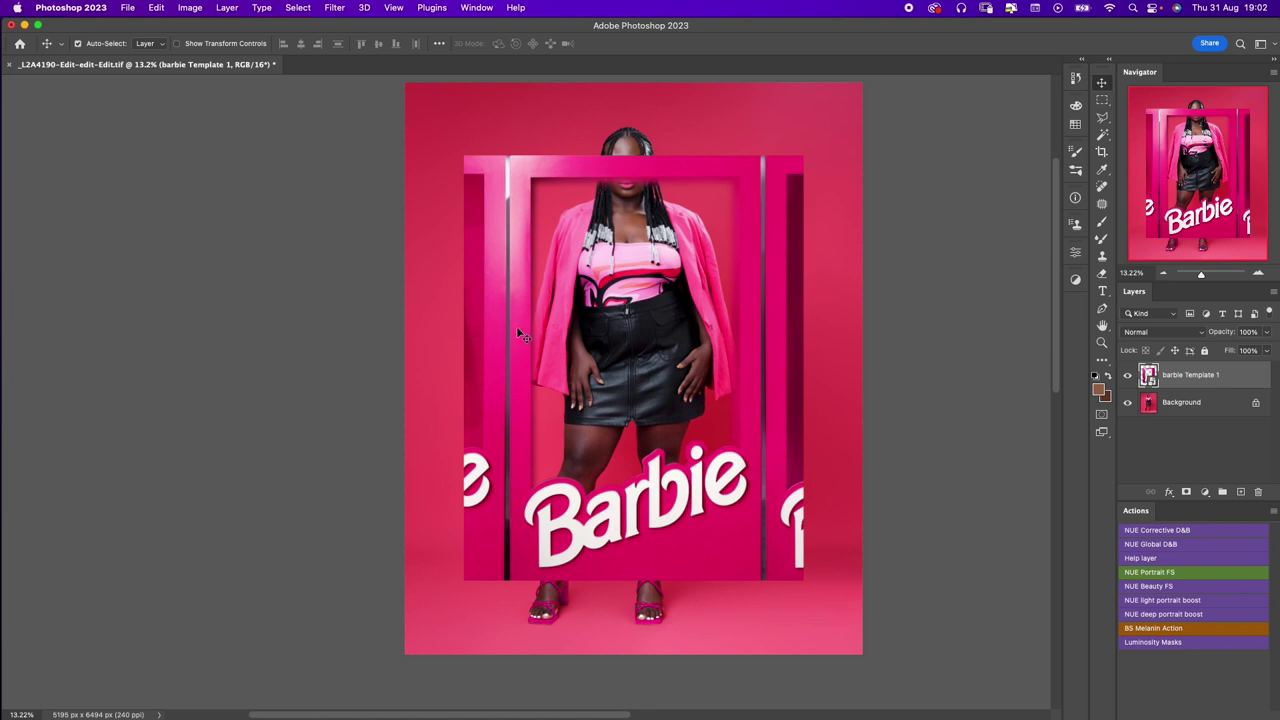
pyautogui.click(1102, 100)
pyautogui.moveTo(715, 193); pyautogui.dragTo(760, 245)
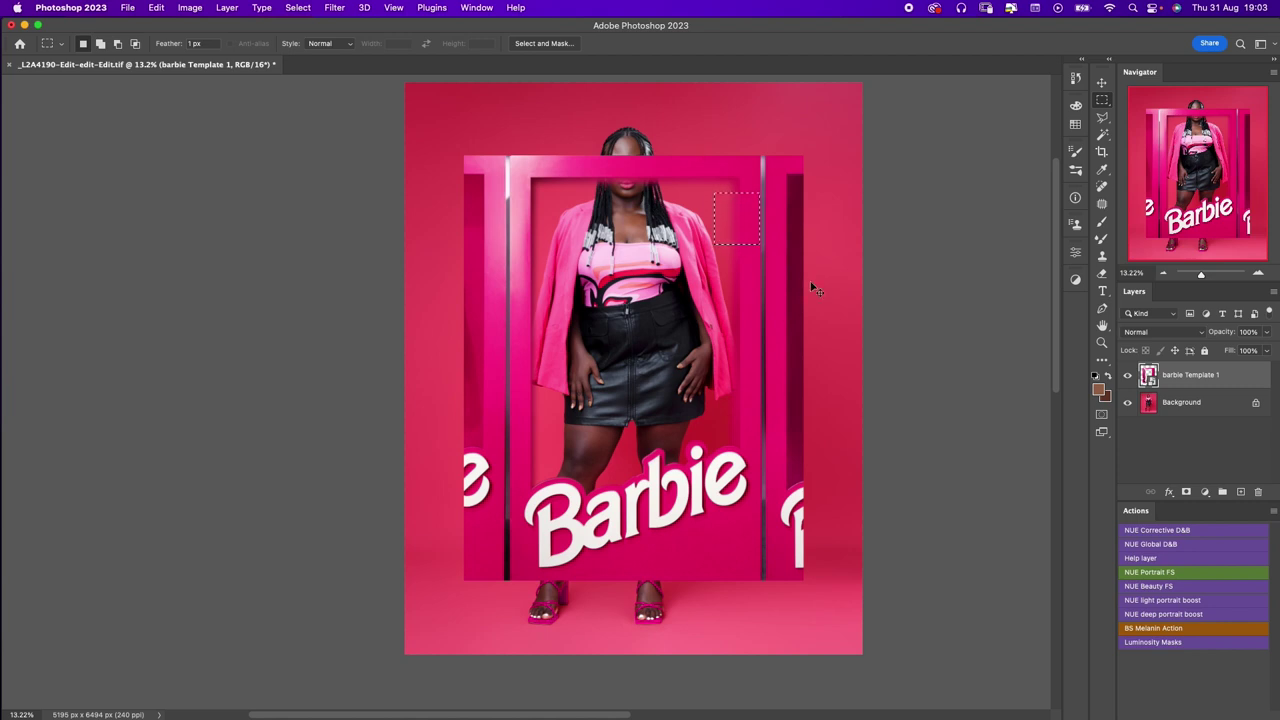
# - Copy the pink patch to a new layer, hide the template, and add a Selective Color adjustment
pyautogui.press('super+j')
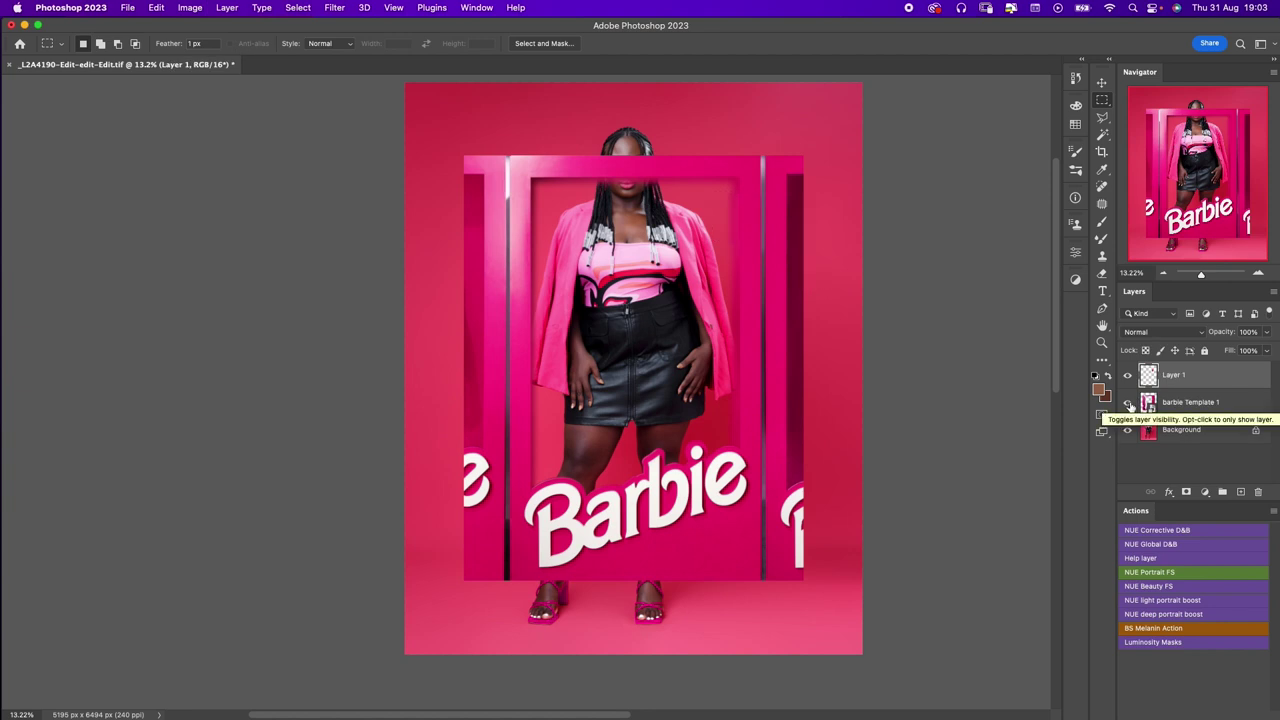
pyautogui.click(1128, 402)
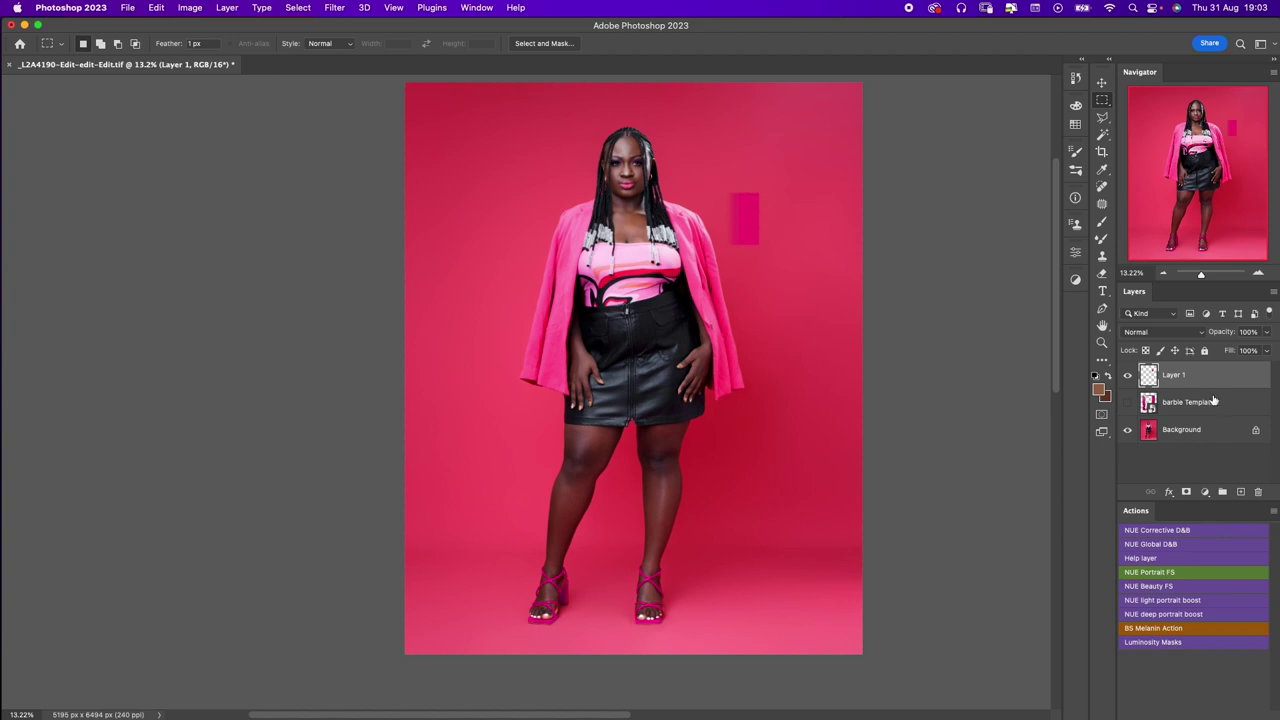
pyautogui.click(1180, 403)
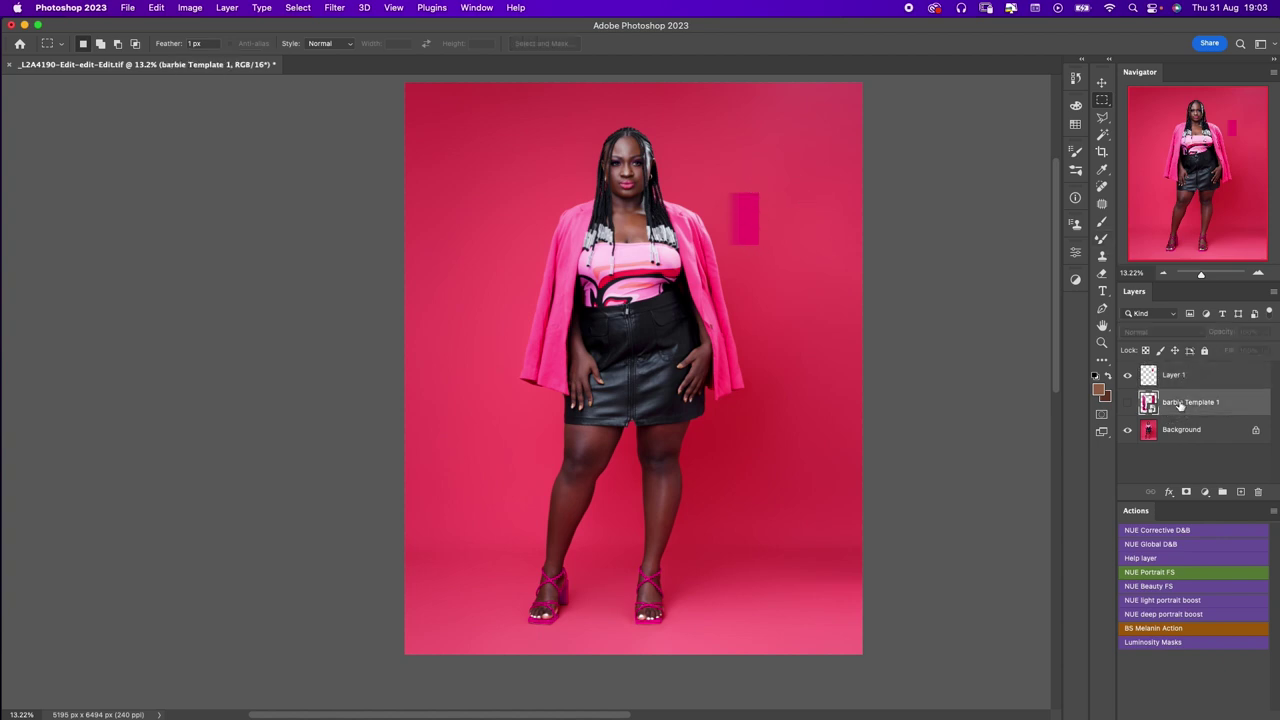
pyautogui.click(1077, 282)
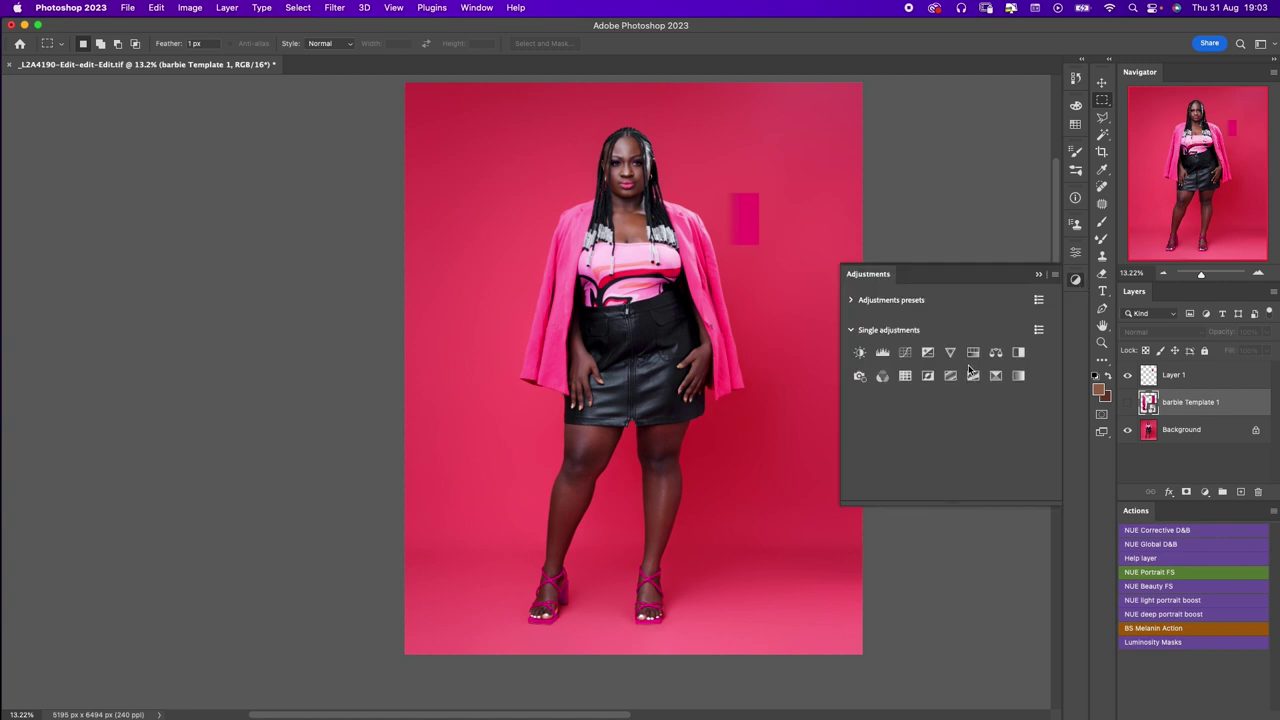
pyautogui.click(996, 376)
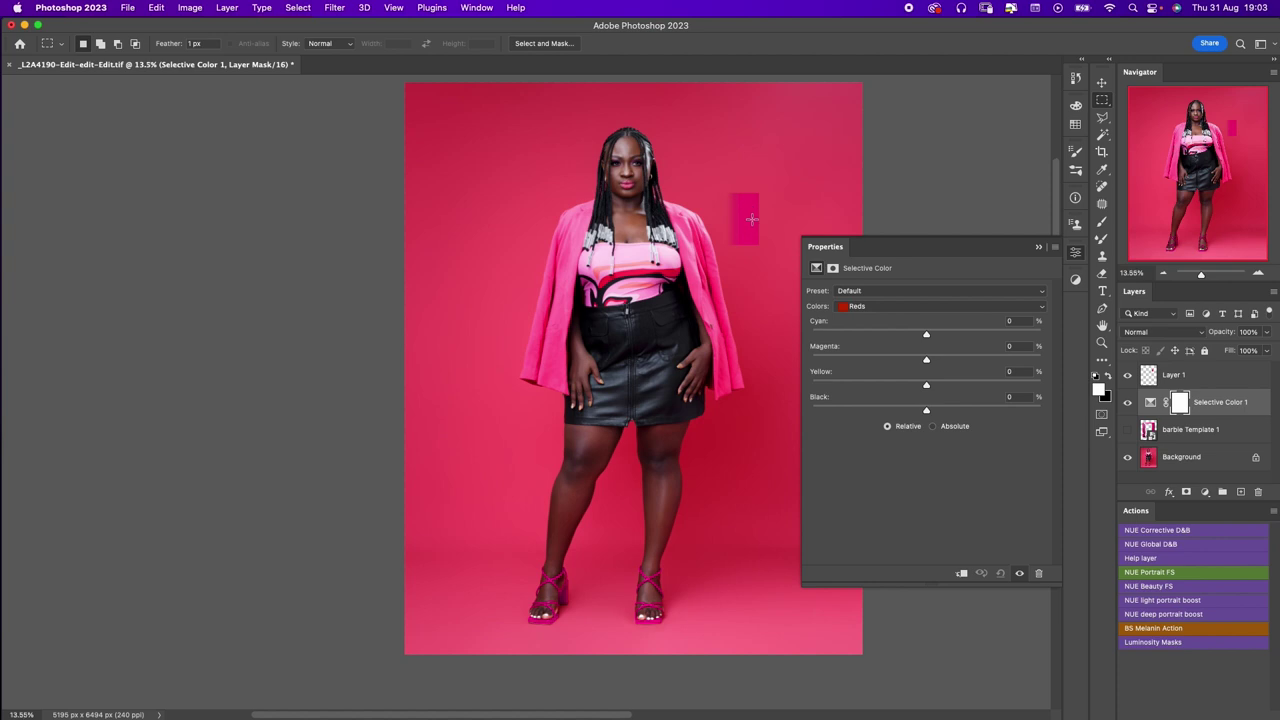
# - Make a first pass on the Selective Color Reds, cutting cyan and yellow and adding magenta
pyautogui.scroll(3, 752, 213)
pyautogui.scroll(2, 752, 218)
pyautogui.scroll(-2, 730, 245)
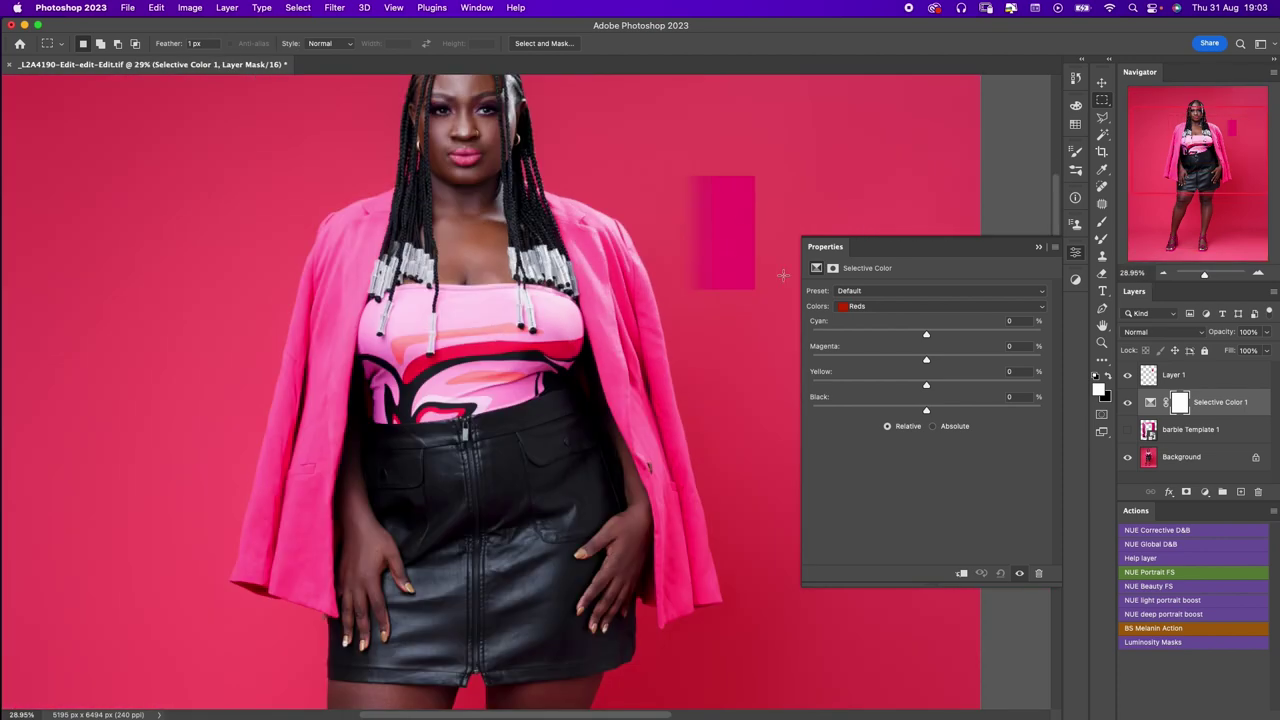
pyautogui.scroll(3, 744, 216)
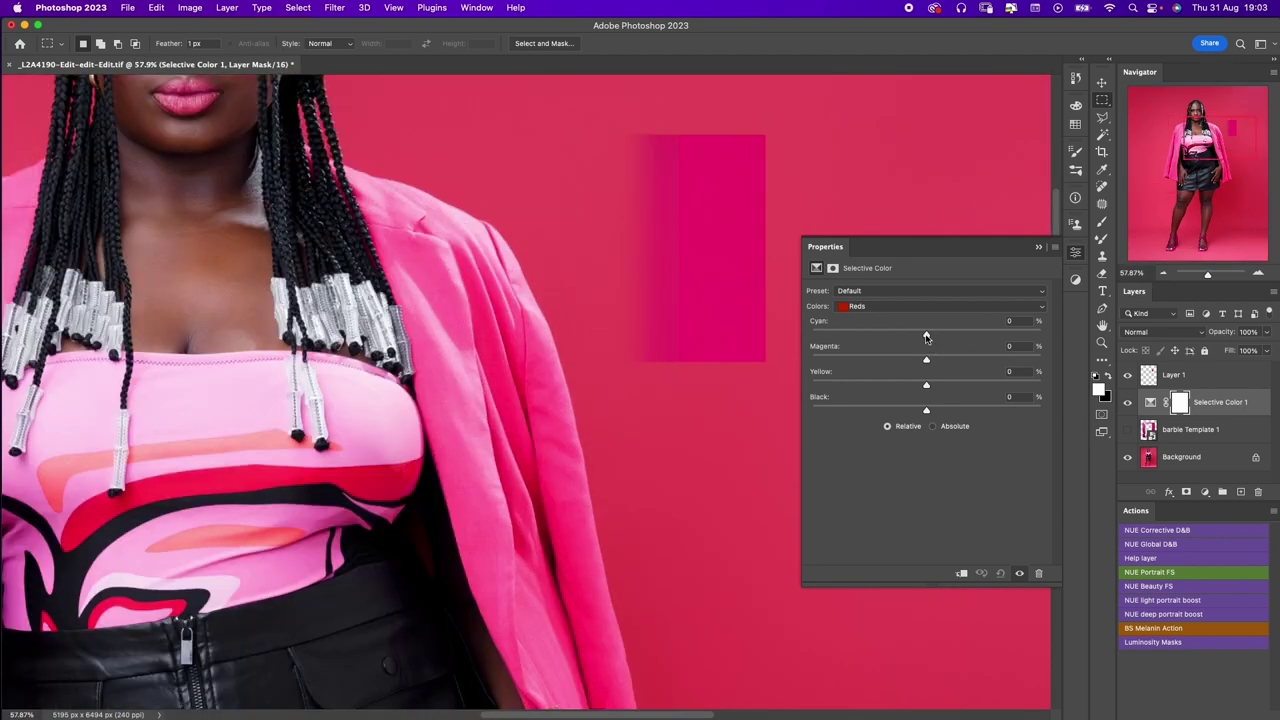
pyautogui.moveTo(926, 336); pyautogui.dragTo(880, 334)
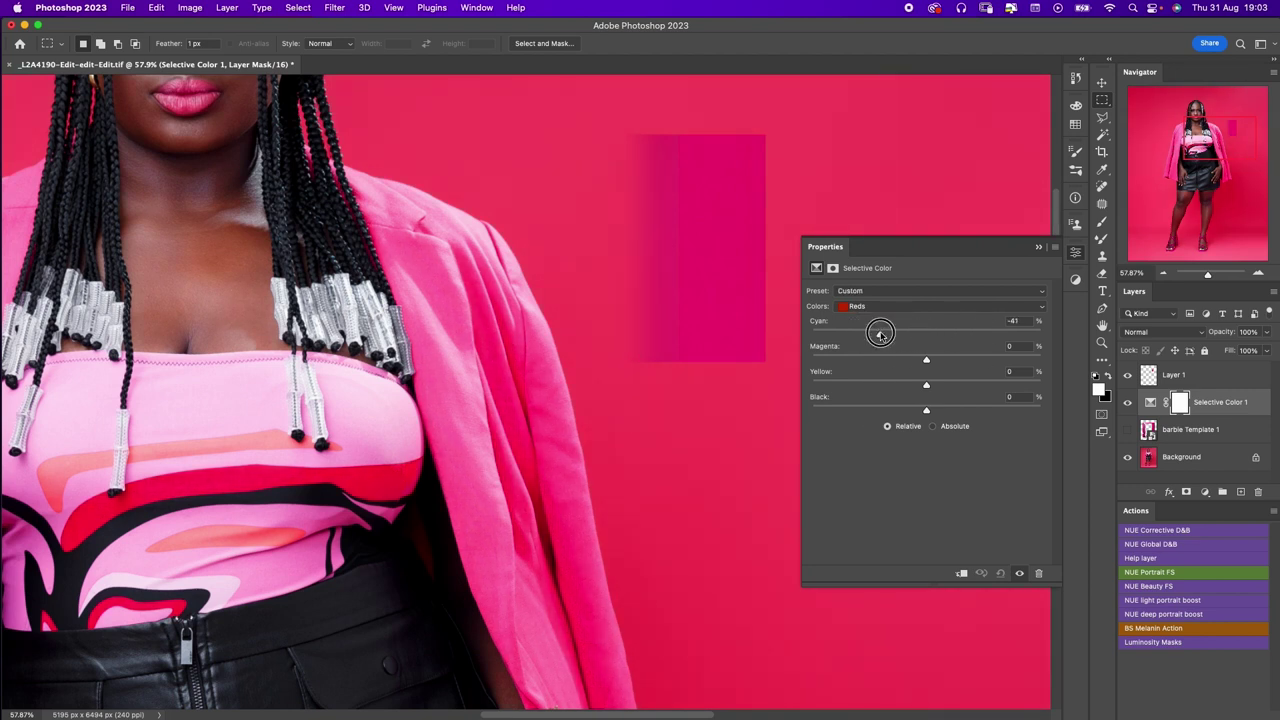
pyautogui.moveTo(880, 334)
pyautogui.mouseDown()
pyautogui.moveTo(910, 340)
pyautogui.moveTo(880, 343)
pyautogui.mouseUp()
pyautogui.moveTo(926, 385)
pyautogui.mouseDown()
pyautogui.moveTo(993, 388)
pyautogui.moveTo(885, 387)
pyautogui.mouseUp()
pyautogui.moveTo(926, 359); pyautogui.dragTo(981, 362)
pyautogui.moveTo(880, 337)
pyautogui.mouseDown()
pyautogui.moveTo(845, 335)
pyautogui.moveTo(862, 334)
pyautogui.mouseUp()
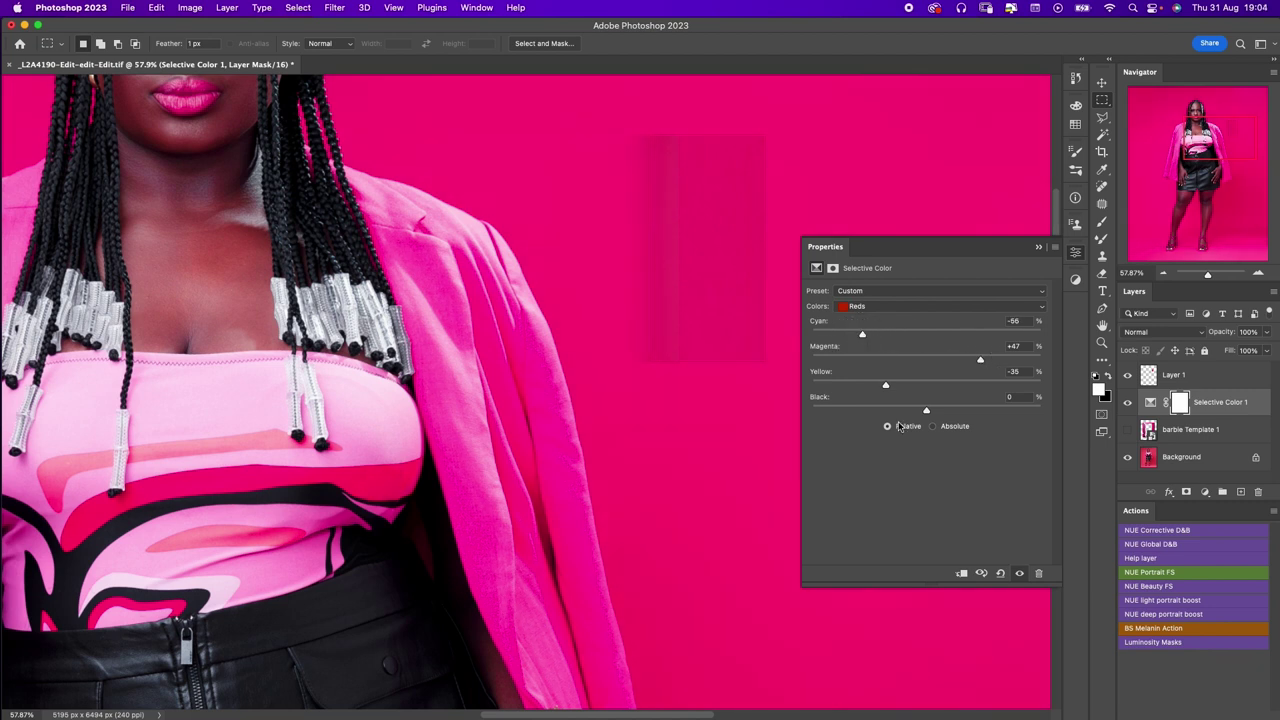
pyautogui.moveTo(926, 410)
pyautogui.mouseDown()
pyautogui.moveTo(912, 408)
pyautogui.moveTo(943, 409)
pyautogui.moveTo(914, 408)
pyautogui.mouseUp()
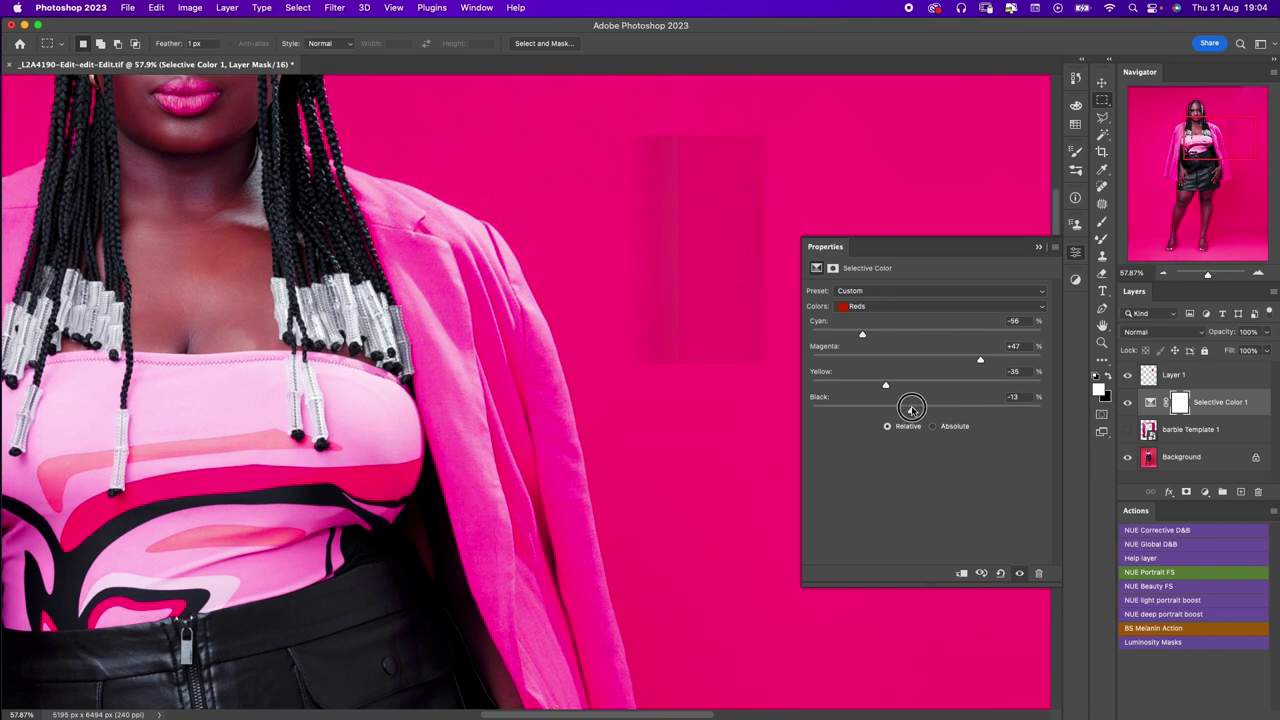
pyautogui.moveTo(914, 408); pyautogui.dragTo(916, 408)
# - Fine-tune Reds to Cyan -48, Magenta +30, Yellow -31, Black +10, then close the properties
pyautogui.moveTo(862, 337); pyautogui.dragTo(851, 337)
pyautogui.moveTo(851, 335); pyautogui.dragTo(852, 335)
pyautogui.moveTo(980, 361)
pyautogui.mouseDown()
pyautogui.moveTo(886, 354)
pyautogui.moveTo(990, 355)
pyautogui.moveTo(946, 358)
pyautogui.mouseUp()
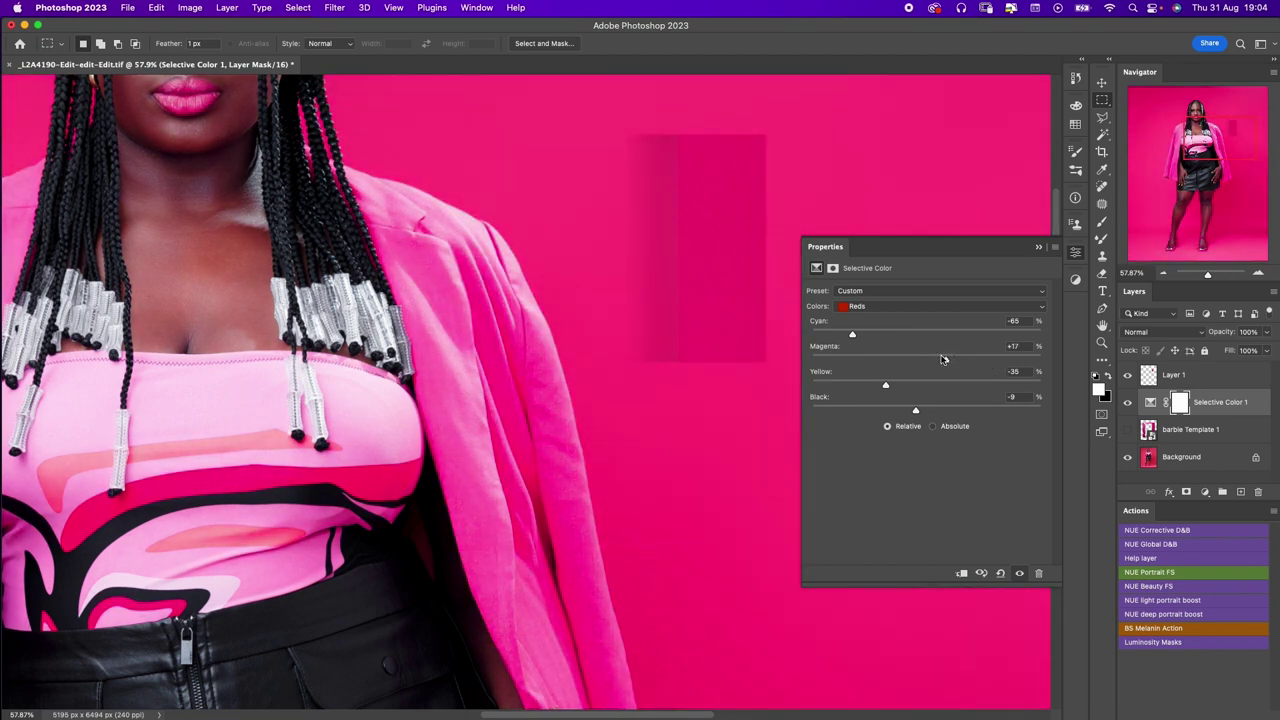
pyautogui.scroll(-5, 946, 370)
pyautogui.moveTo(914, 410)
pyautogui.mouseDown()
pyautogui.moveTo(938, 410)
pyautogui.moveTo(880, 386)
pyautogui.moveTo(961, 361)
pyautogui.mouseUp()
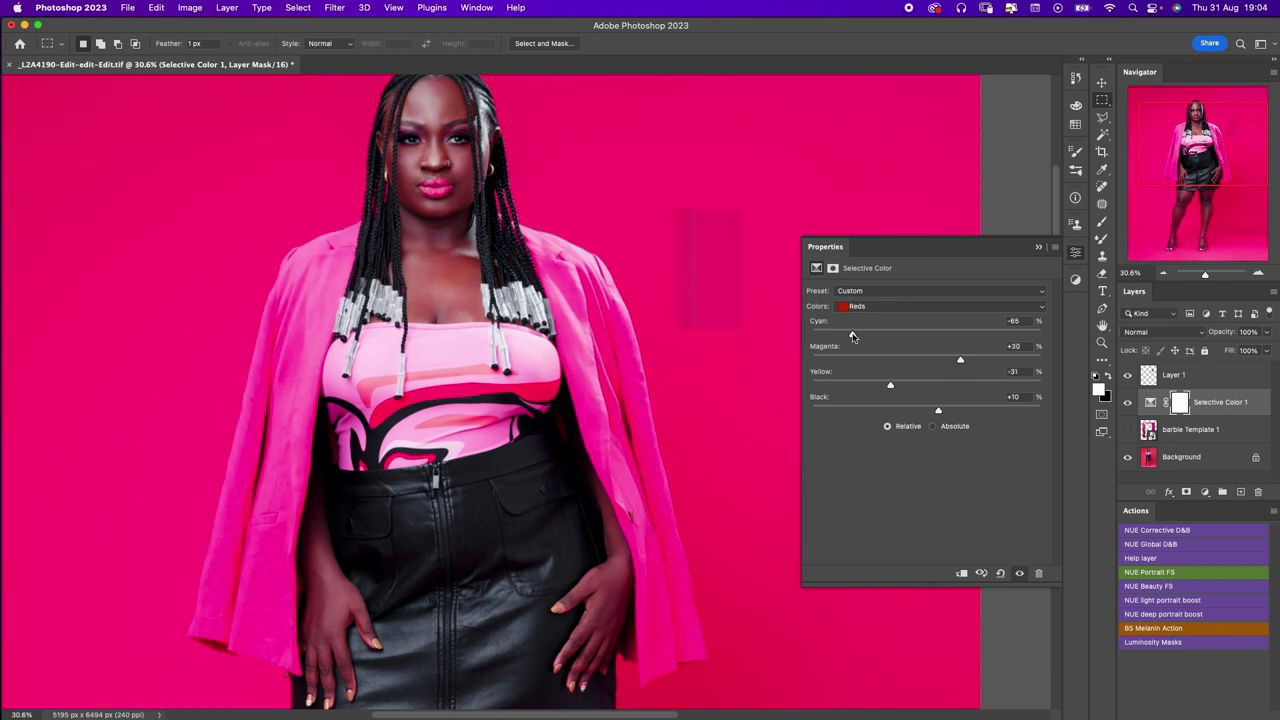
pyautogui.moveTo(852, 336)
pyautogui.mouseDown()
pyautogui.moveTo(886, 336)
pyautogui.moveTo(870, 336)
pyautogui.mouseUp()
pyautogui.scroll(1, 725, 292)
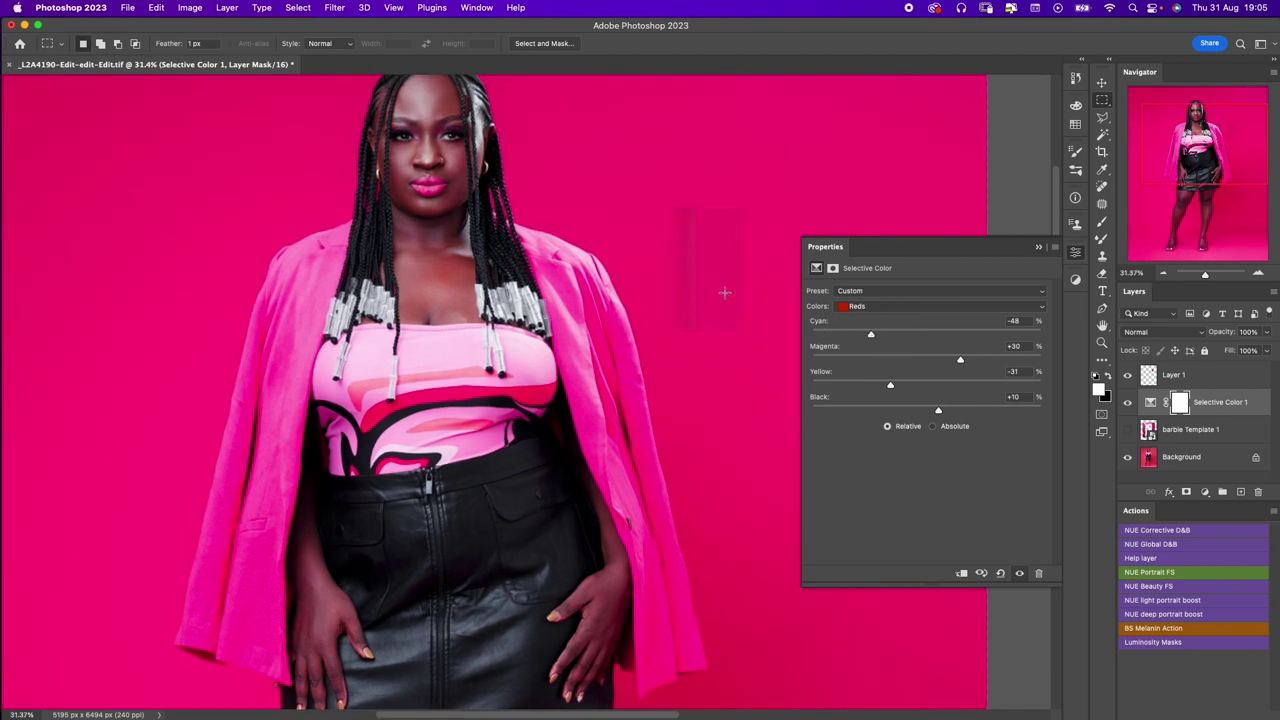
pyautogui.scroll(-2, 727, 293)
pyautogui.scroll(2, 730, 294)
pyautogui.scroll(2, 715, 320)
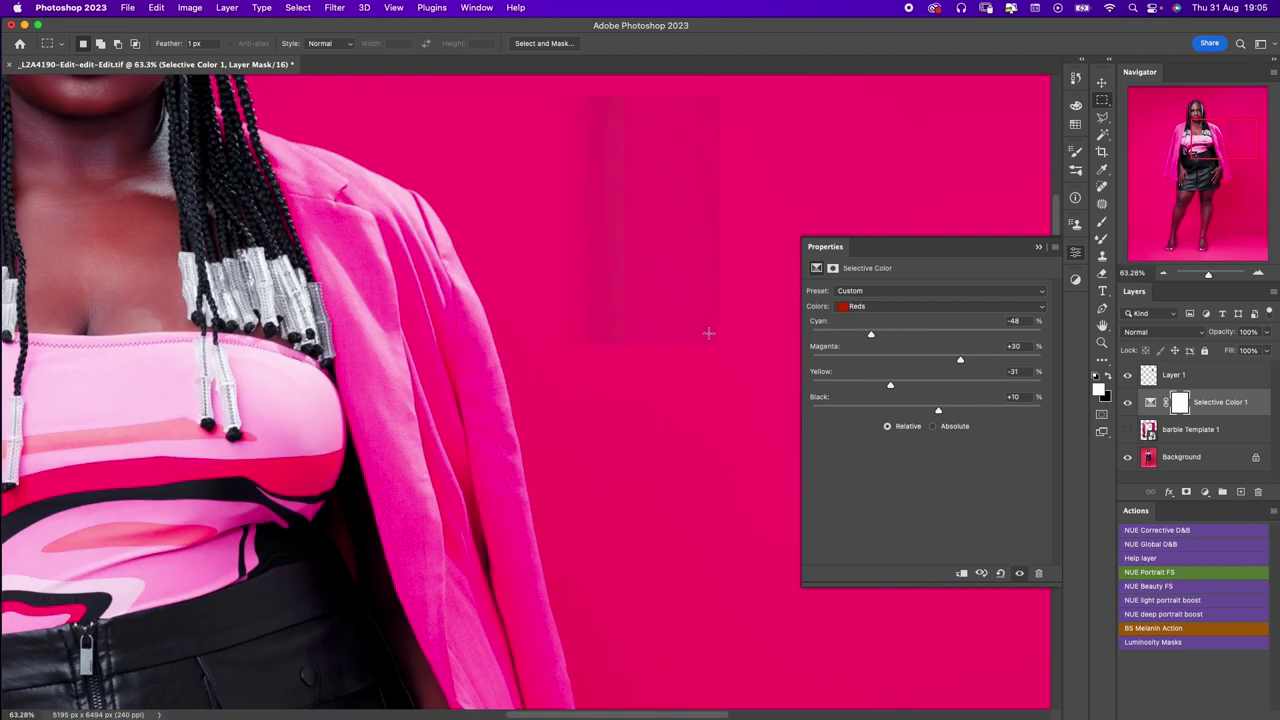
pyautogui.scroll(-3, 708, 333)
pyautogui.scroll(2, 706, 334)
pyautogui.click(1038, 247)
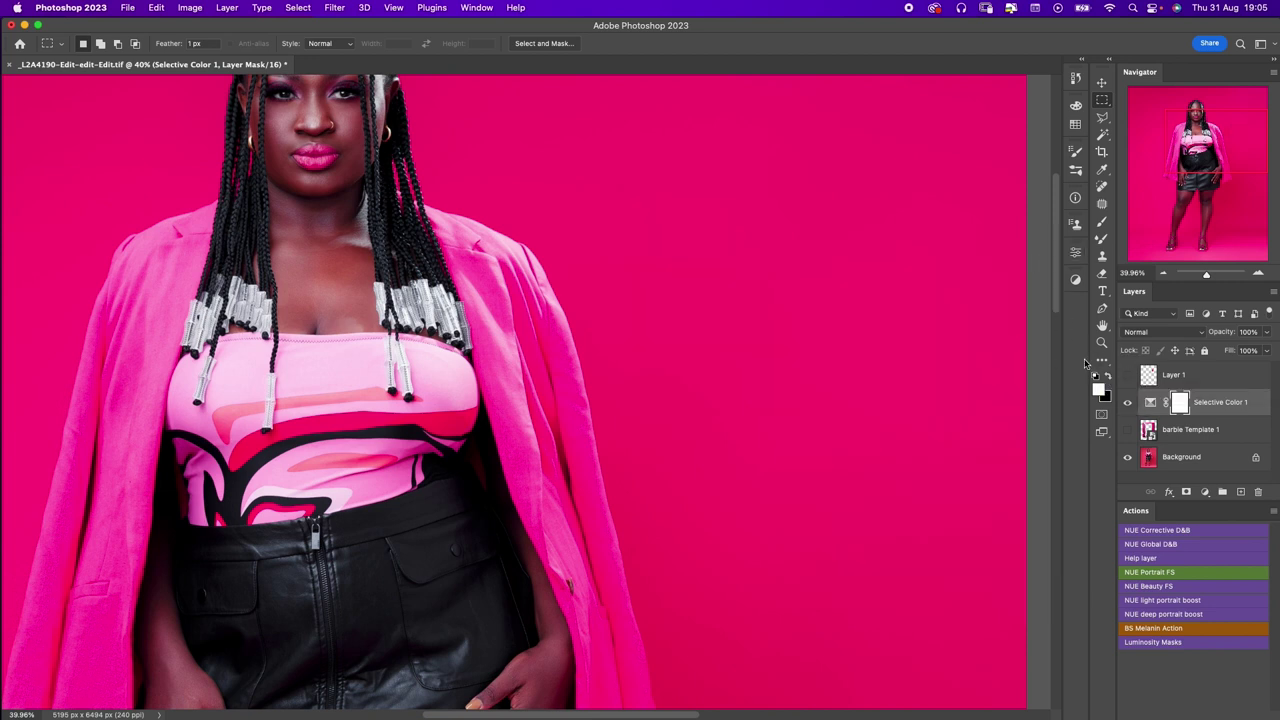
# - Keep the pink patch layer hidden and select the subject from the Background layer
pyautogui.click(1128, 375)
pyautogui.click(1129, 376)
pyautogui.scroll(-1, 779, 336)
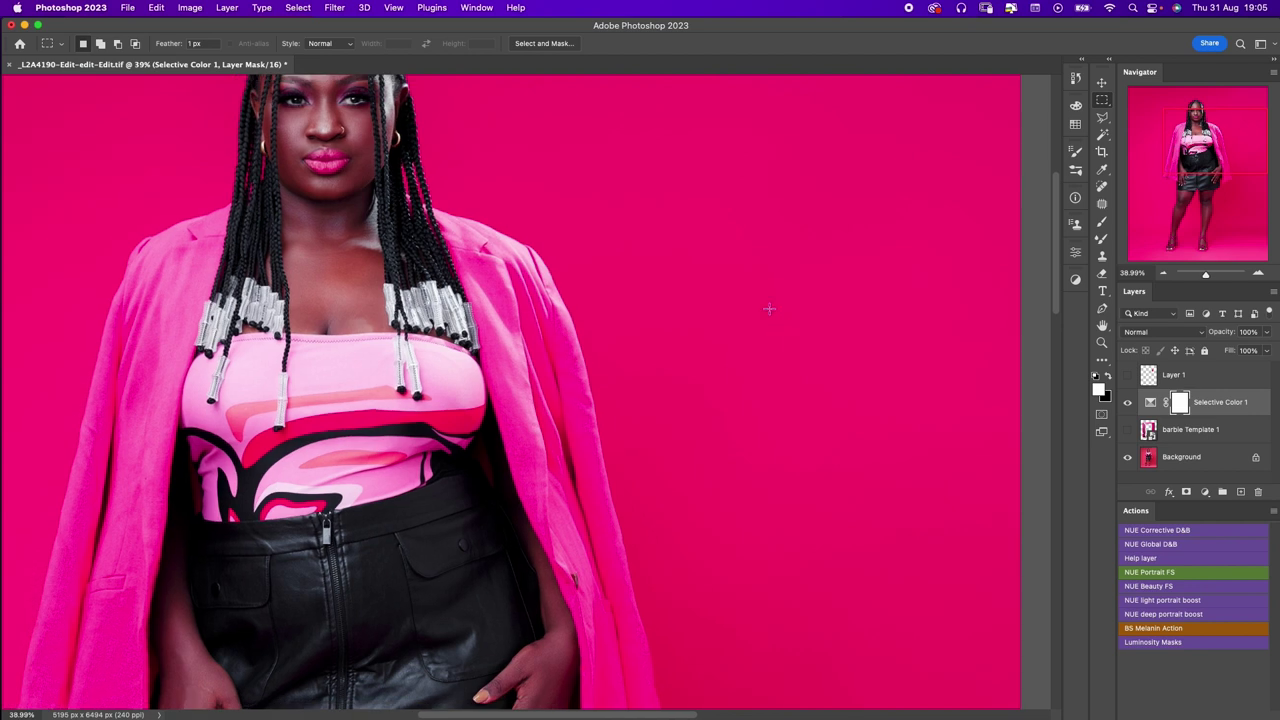
pyautogui.scroll(-2, 741, 277)
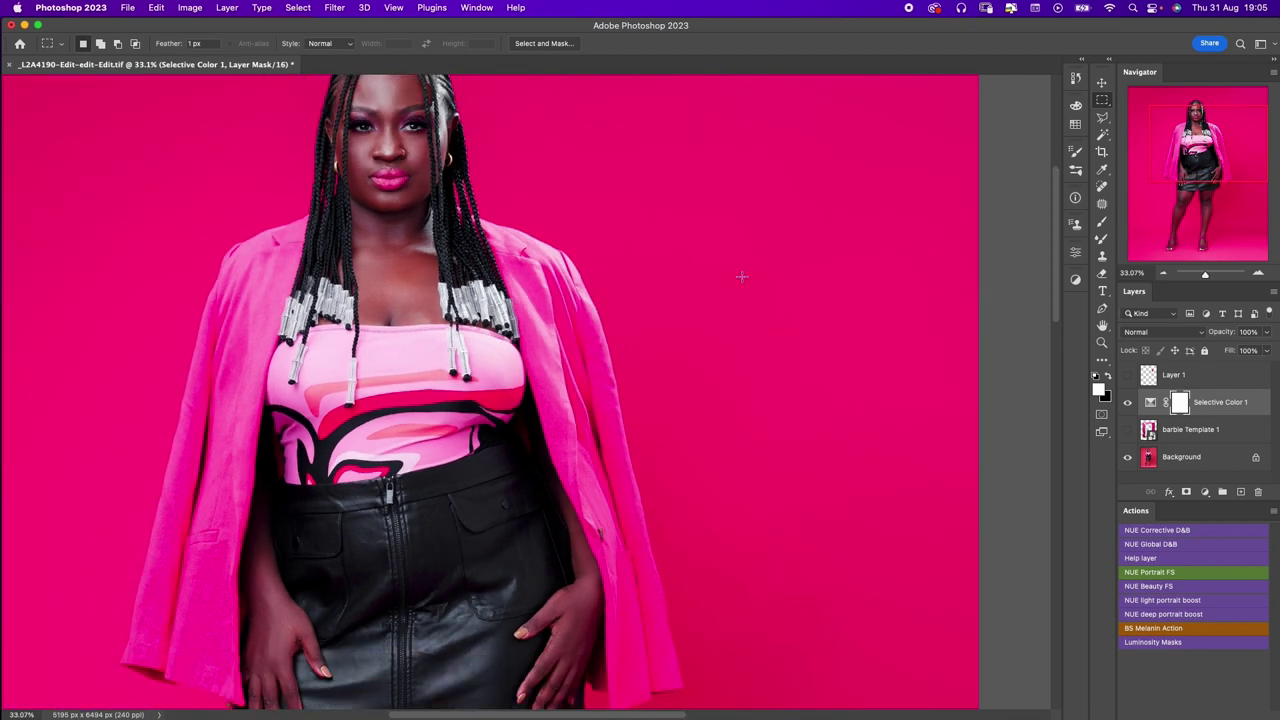
pyautogui.scroll(-2, 741, 277)
pyautogui.scroll(-2, 741, 277)
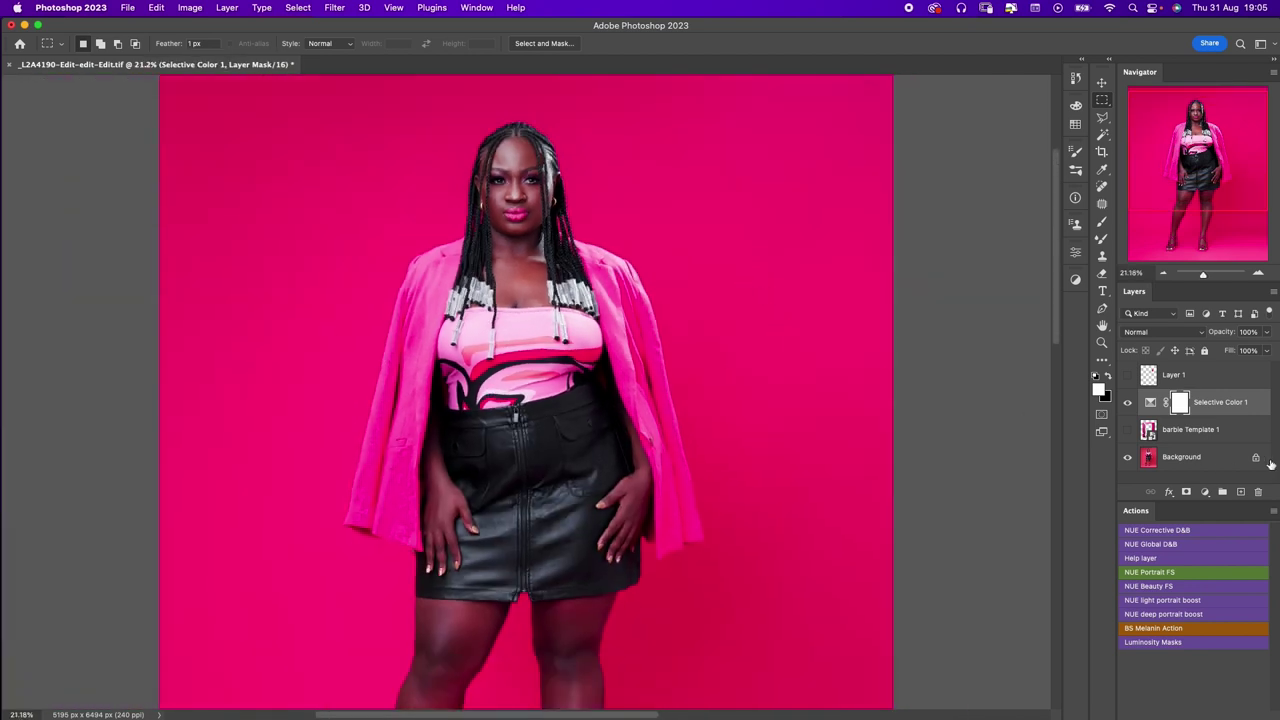
pyautogui.click(1192, 460)
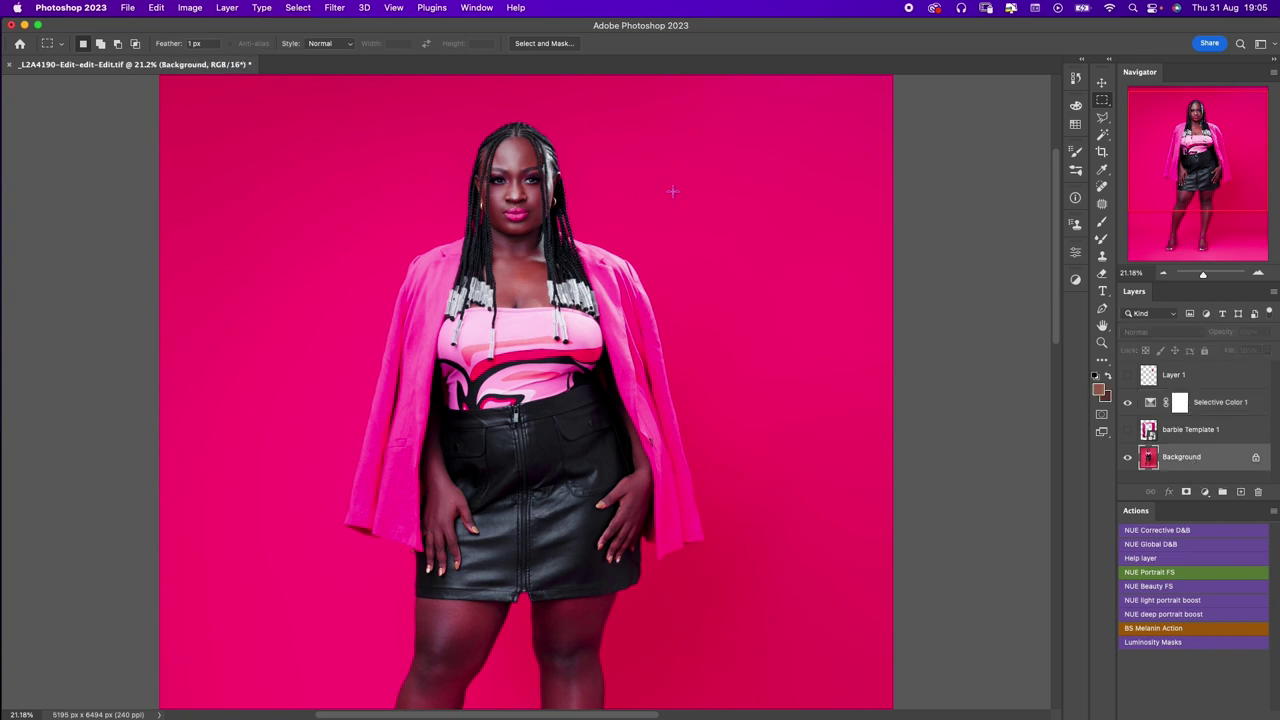
pyautogui.click(296, 8)
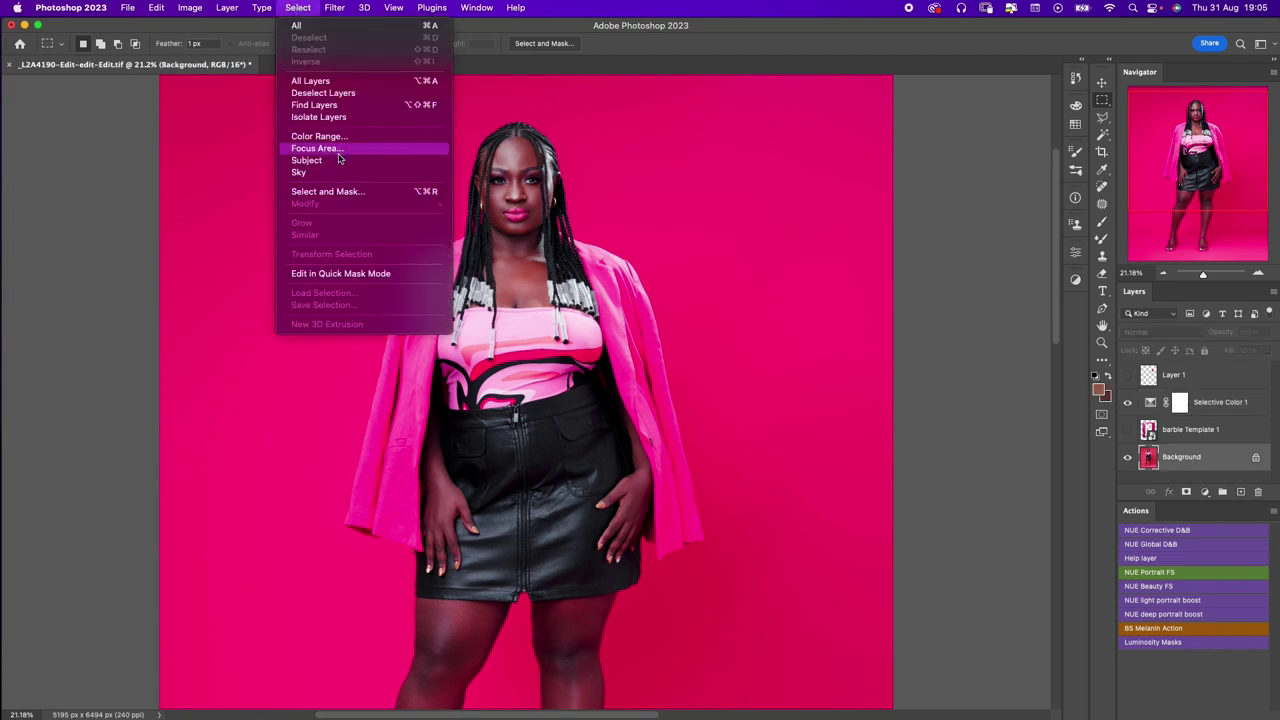
pyautogui.click(338, 163)
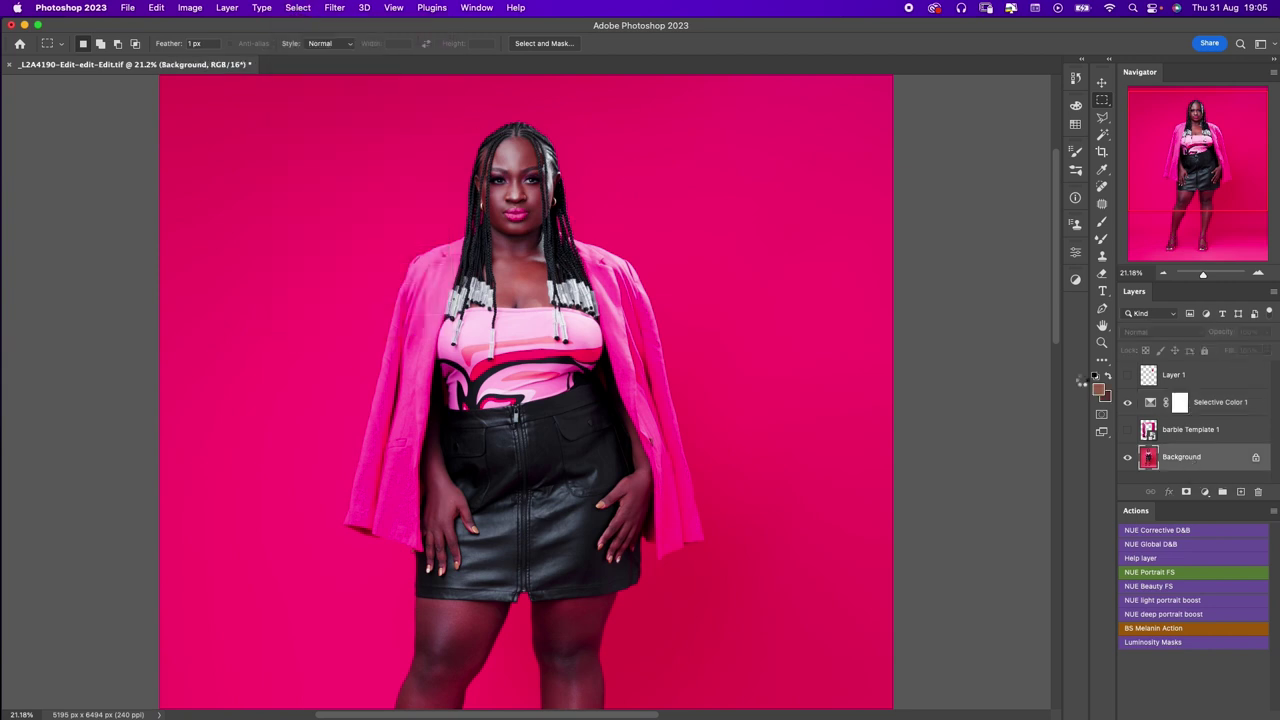
# - Move an inverted subject mask onto Selective Color 1 via a Hue/Saturation 1 layer, then hide that layer
pyautogui.click(1215, 405)
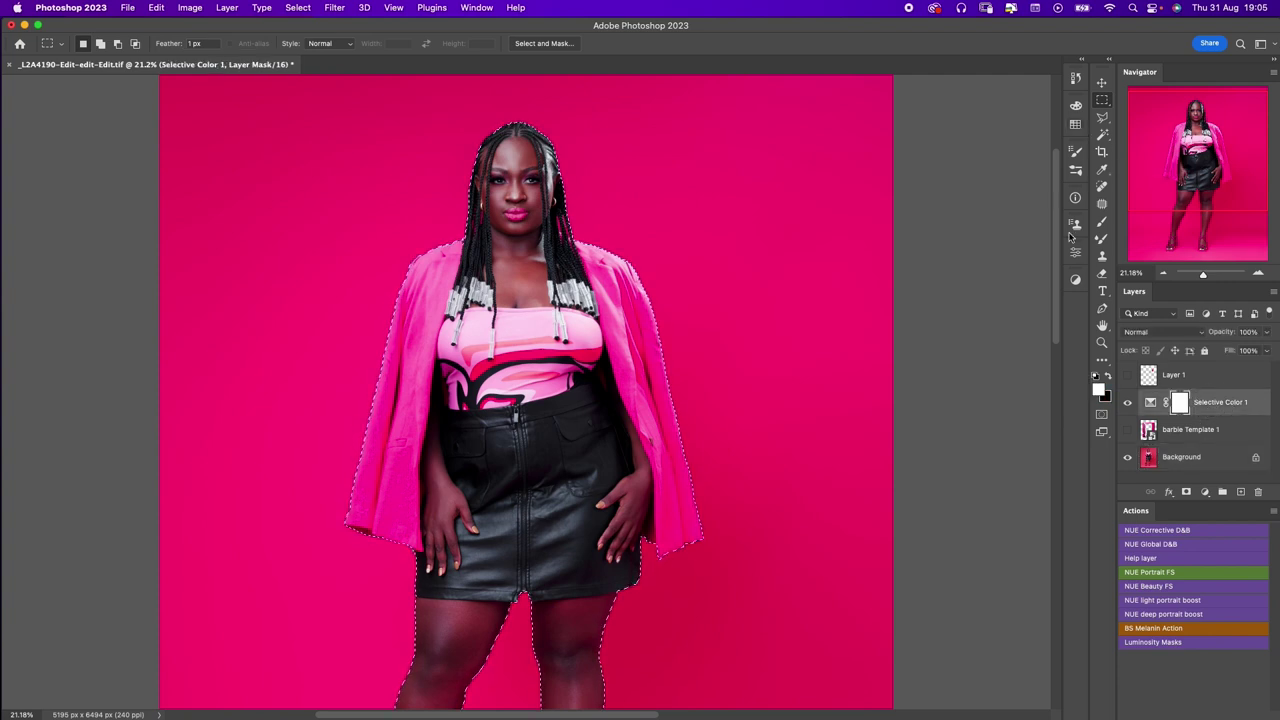
pyautogui.click(1076, 281)
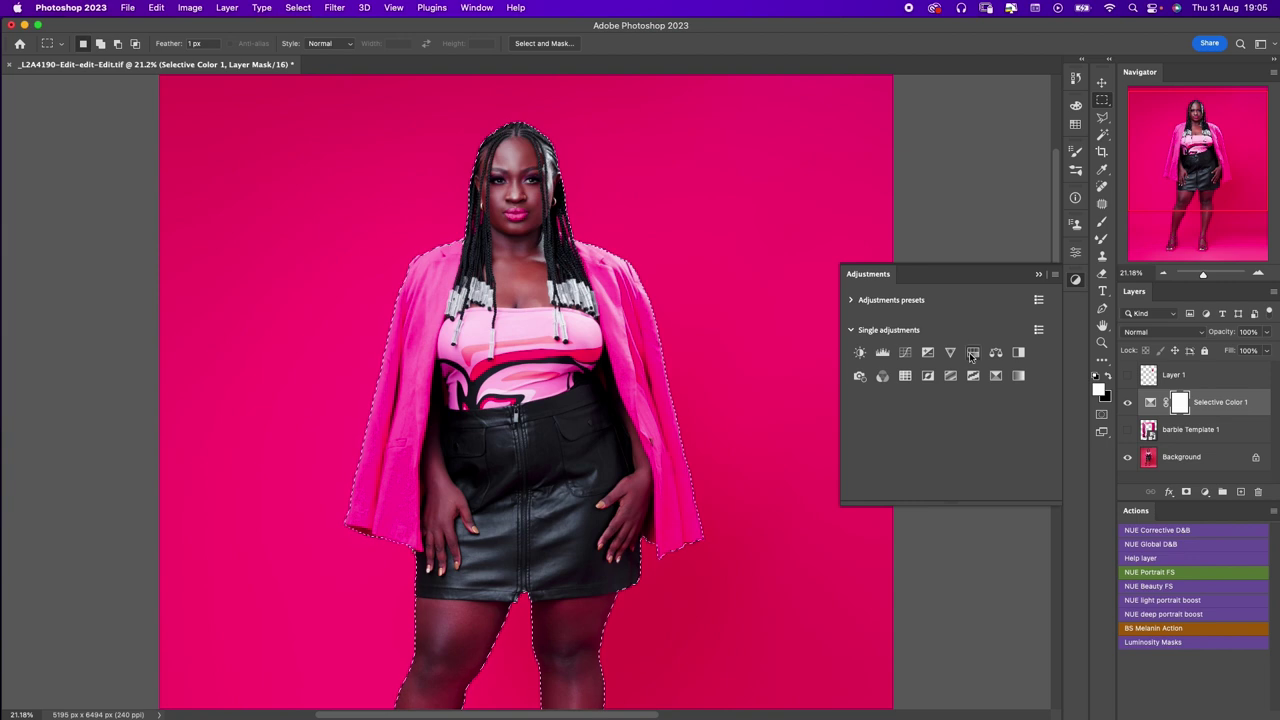
pyautogui.click(971, 355)
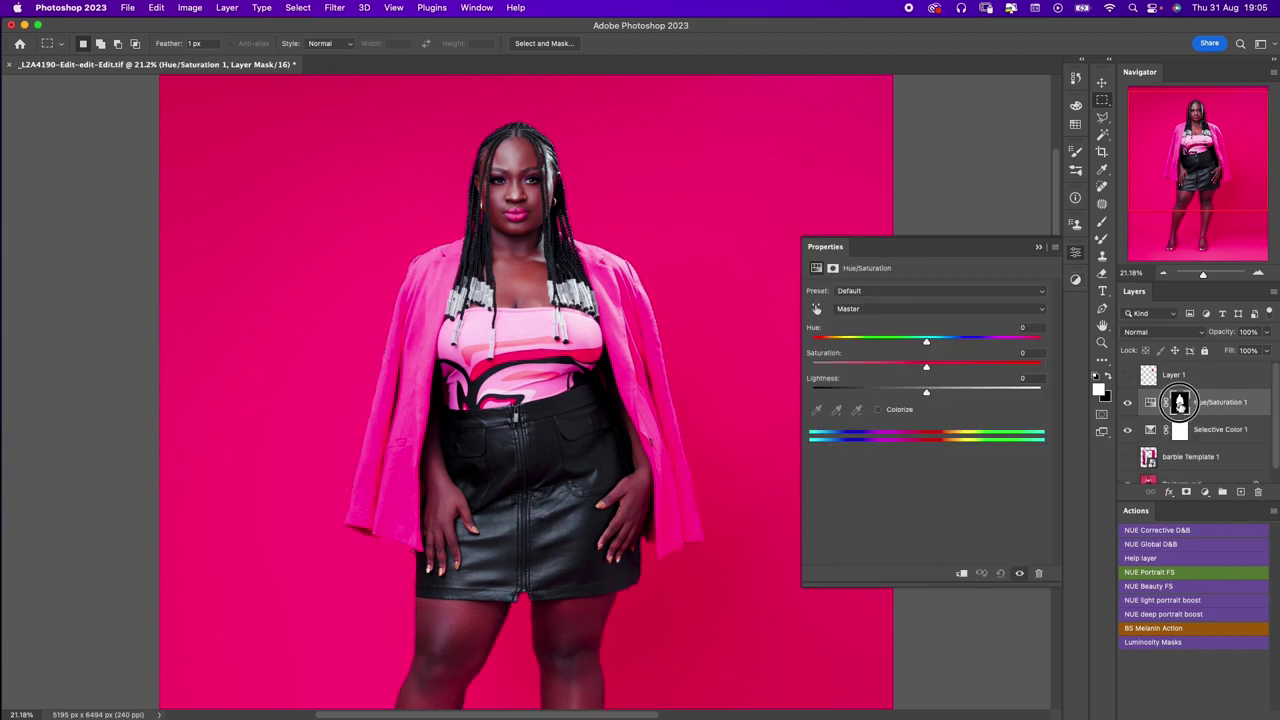
pyautogui.click(1180, 402)
pyautogui.hotkey('ctrl', 'i')
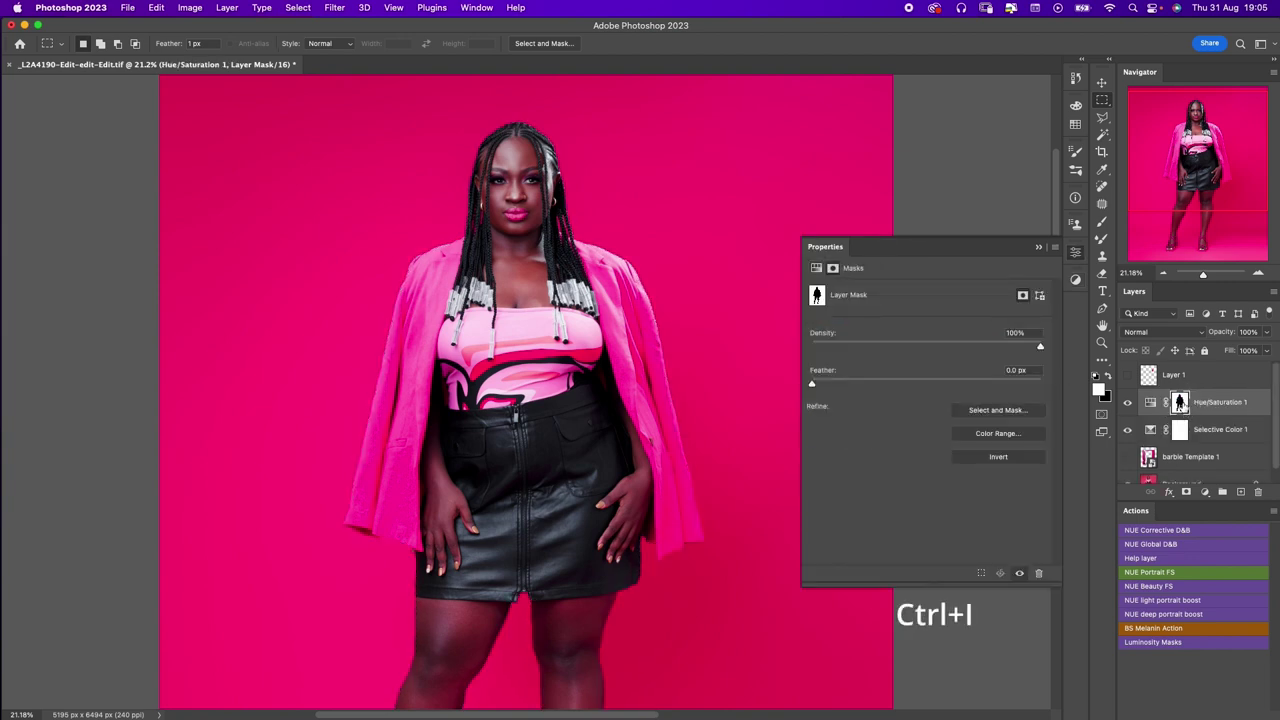
pyautogui.moveTo(1180, 402); pyautogui.dragTo(1180, 429)
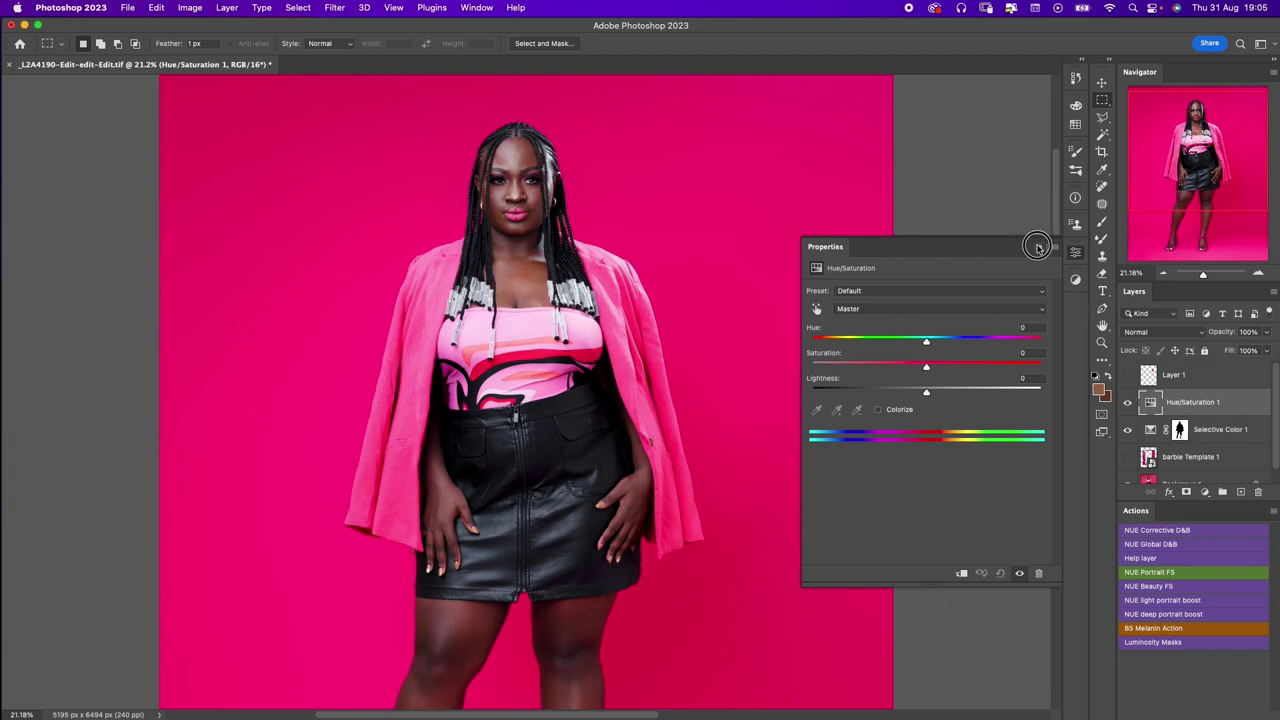
pyautogui.click(1037, 247)
pyautogui.click(1128, 404)
# - Toggle Selective Color 1 on and off to compare the recolour, leaving it on
pyautogui.click(1207, 430)
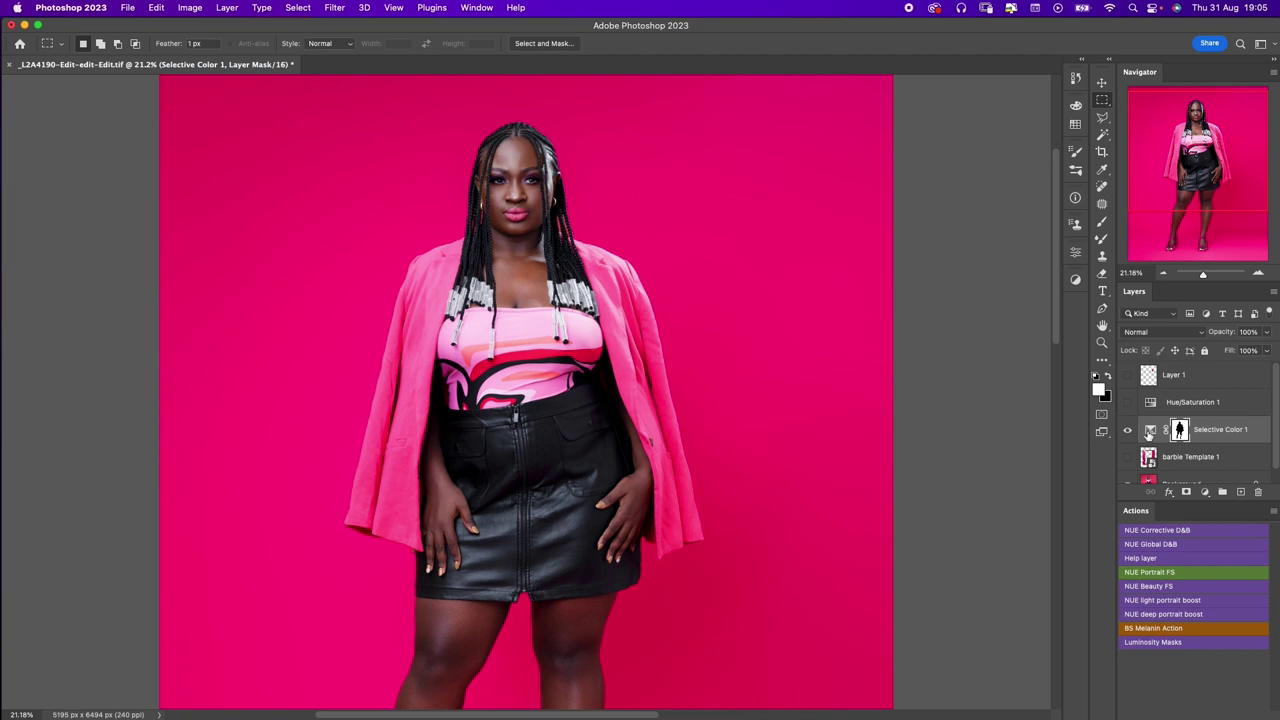
pyautogui.click(1129, 430)
pyautogui.click(1129, 430)
pyautogui.click(1129, 430)
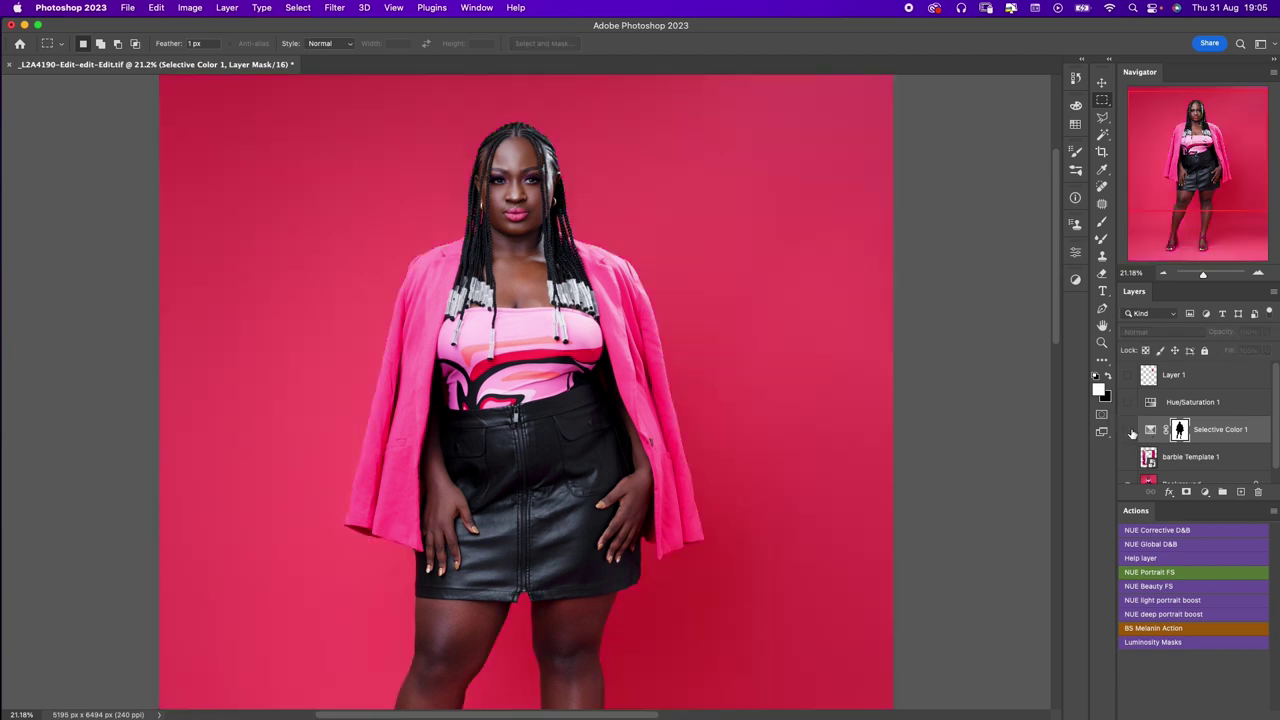
pyautogui.click(1129, 430)
pyautogui.click(1129, 430)
pyautogui.click(1129, 430)
pyautogui.click(1129, 430)
pyautogui.click(1129, 430)
pyautogui.scroll(-3, 505, 165)
pyautogui.scroll(-2, 515, 172)
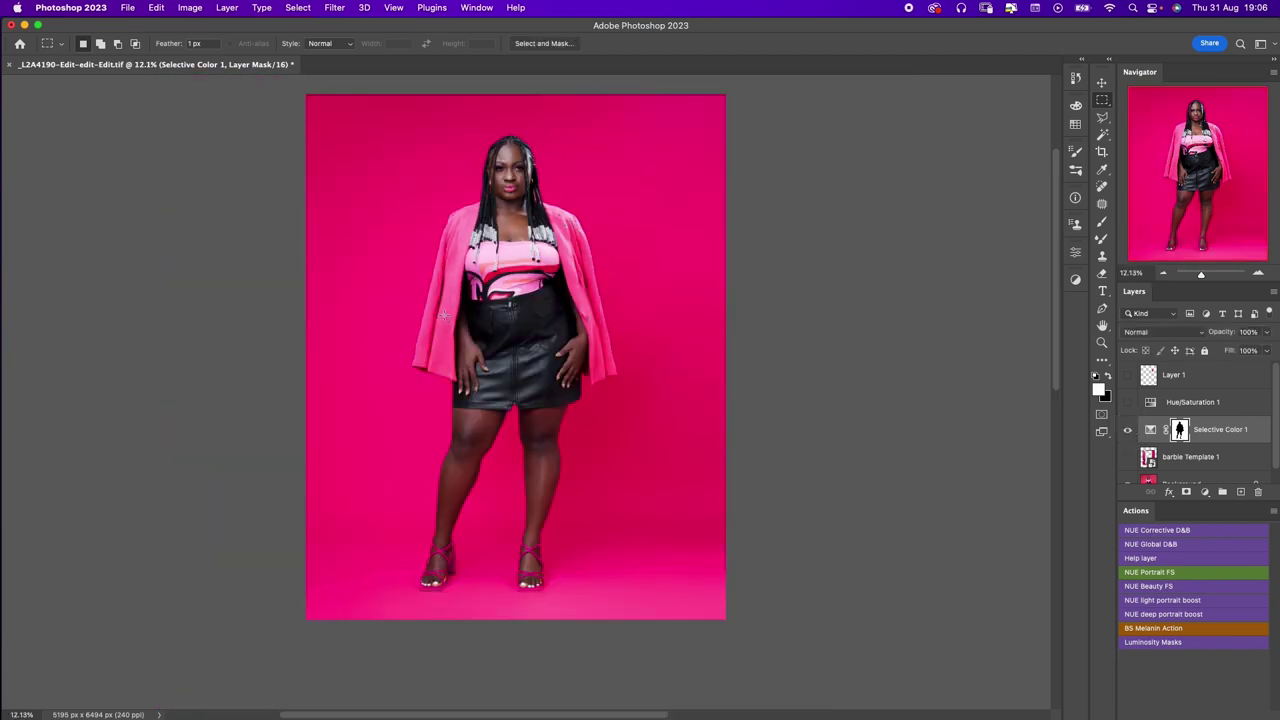
# - Brush the Selective Color 1 mask along the jacket's left edge
pyautogui.scroll(2, 443, 315)
pyautogui.scroll(2, 443, 316)
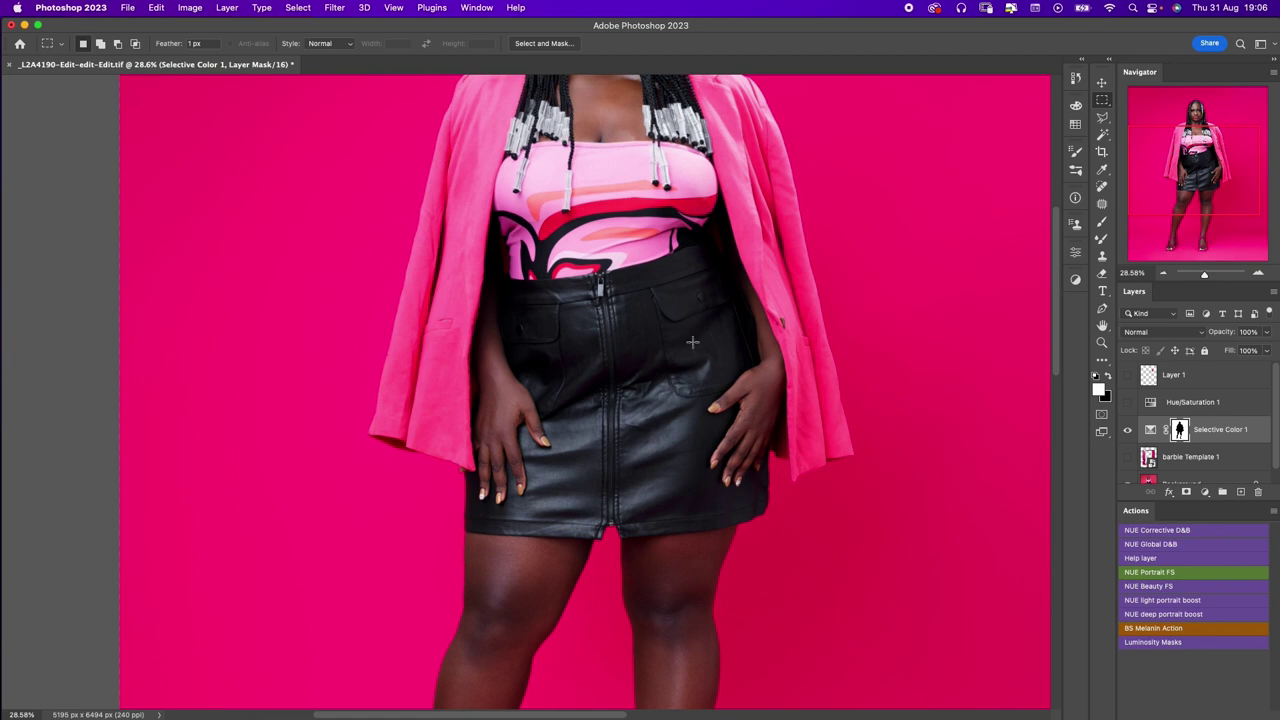
pyautogui.click(1102, 224)
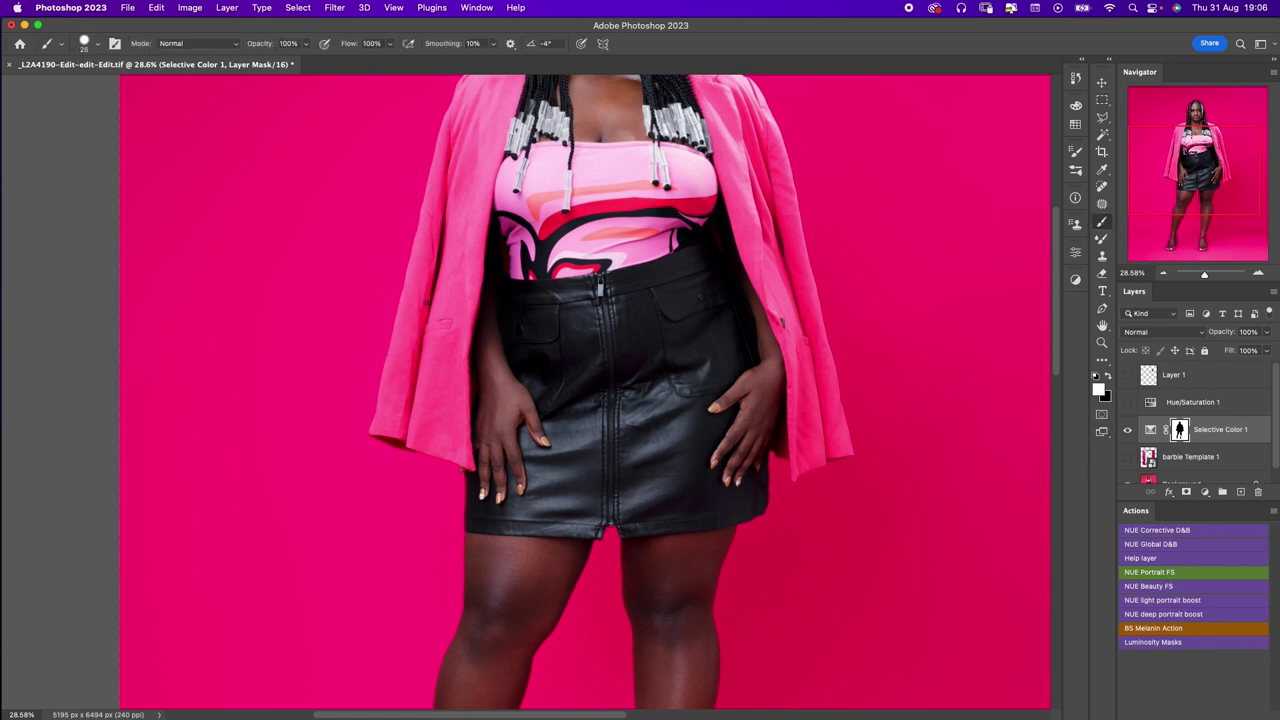
pyautogui.moveTo(381, 338)
pyautogui.mouseDown()
pyautogui.moveTo(363, 429)
pyautogui.moveTo(380, 409)
pyautogui.mouseUp()
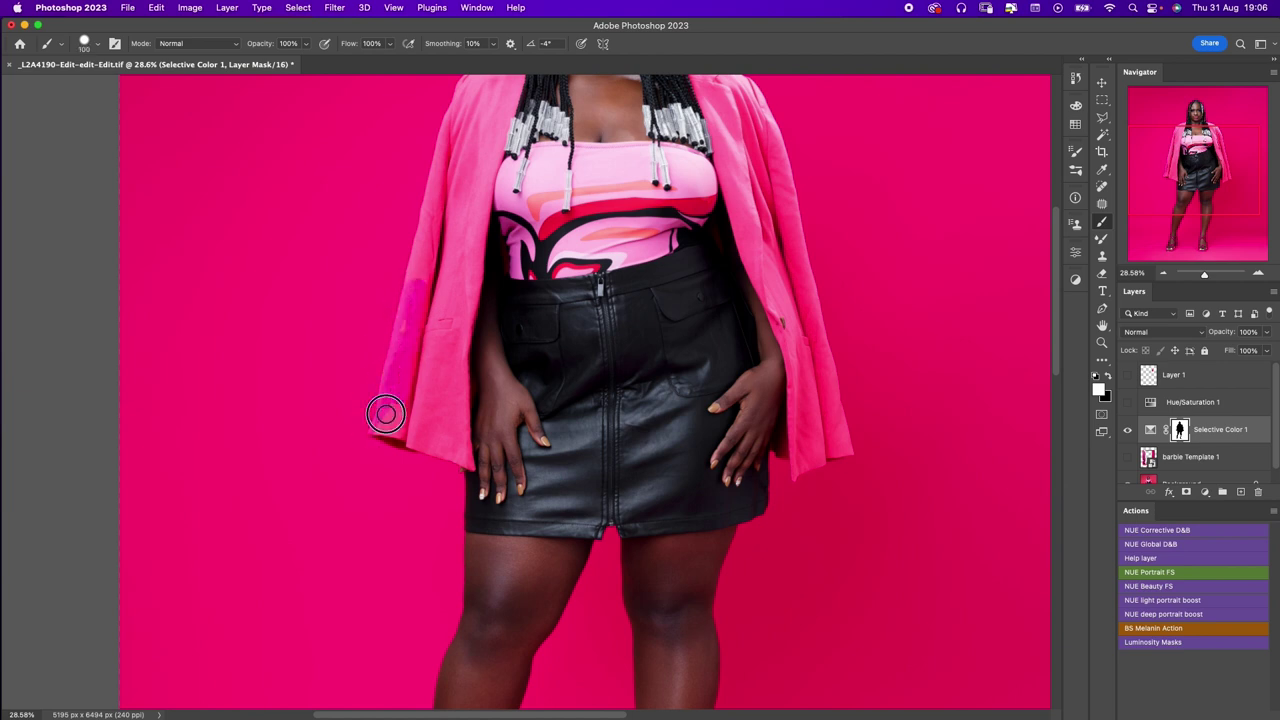
pyautogui.moveTo(401, 468)
pyautogui.mouseDown()
pyautogui.moveTo(434, 409)
pyautogui.moveTo(443, 314)
pyautogui.moveTo(435, 476)
pyautogui.mouseUp()
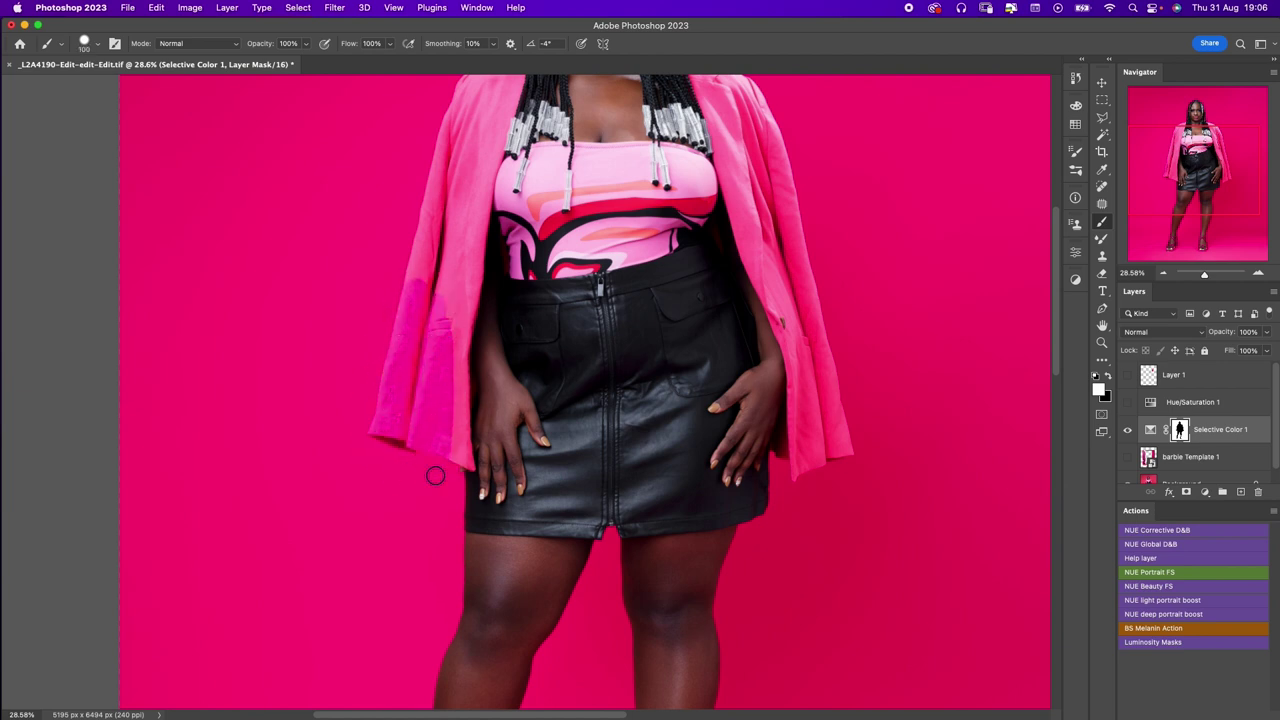
pyautogui.scroll(2, 416, 340)
pyautogui.scroll(1, 416, 340)
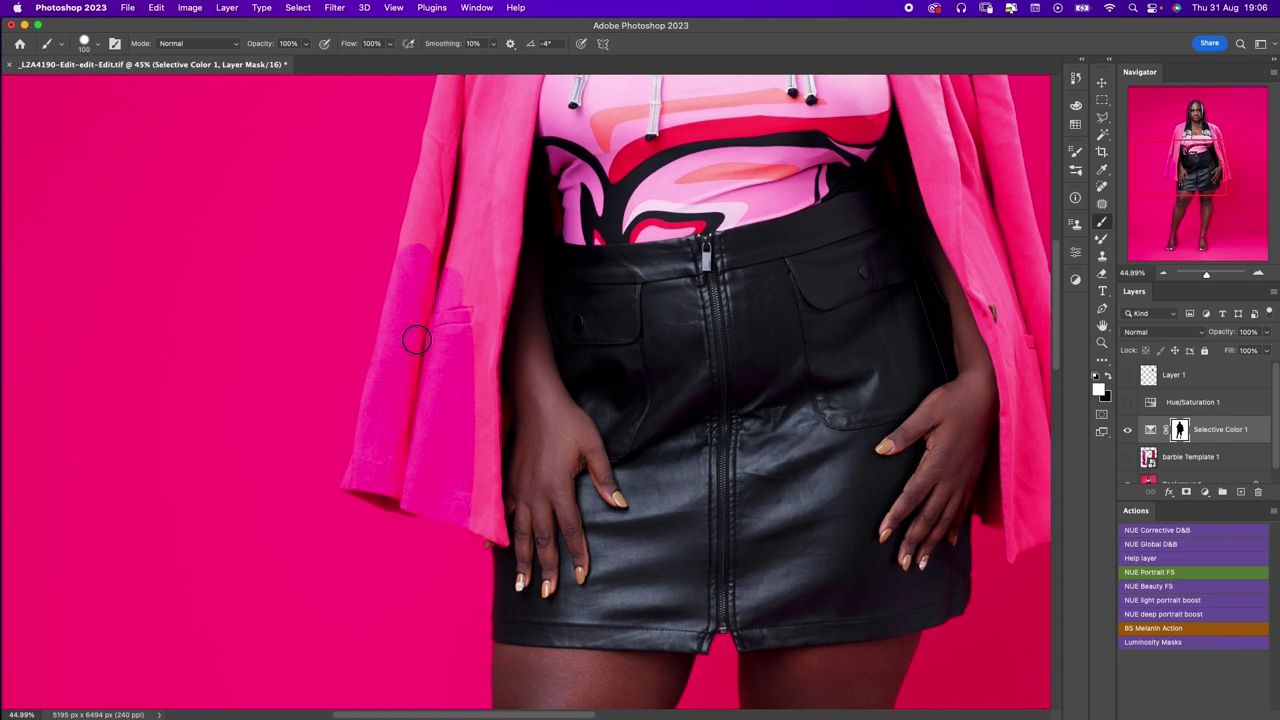
pyautogui.moveTo(415, 277)
pyautogui.mouseDown()
pyautogui.moveTo(400, 149)
pyautogui.moveTo(471, 137)
pyautogui.moveTo(449, 551)
pyautogui.mouseUp()
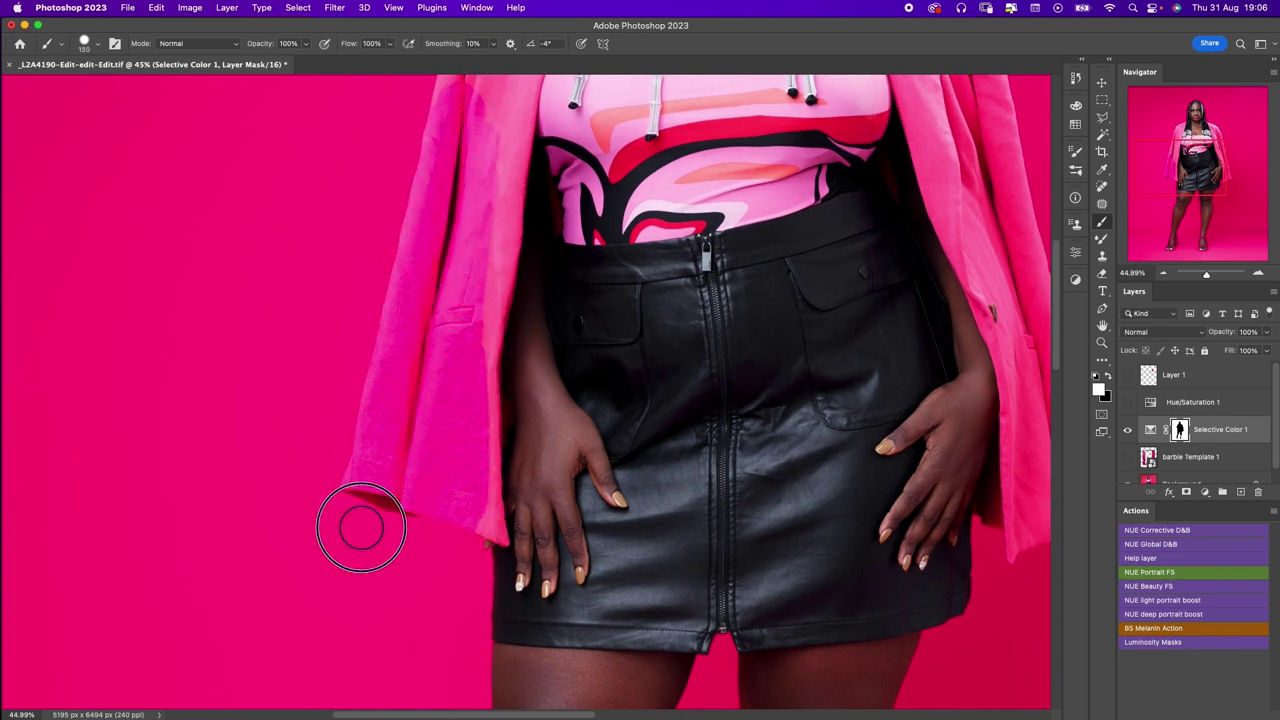
# - Paint the mask along the jacket's lower edge and corner, resizing the brush with [ and ]
pyautogui.scroll(1, 484, 514)
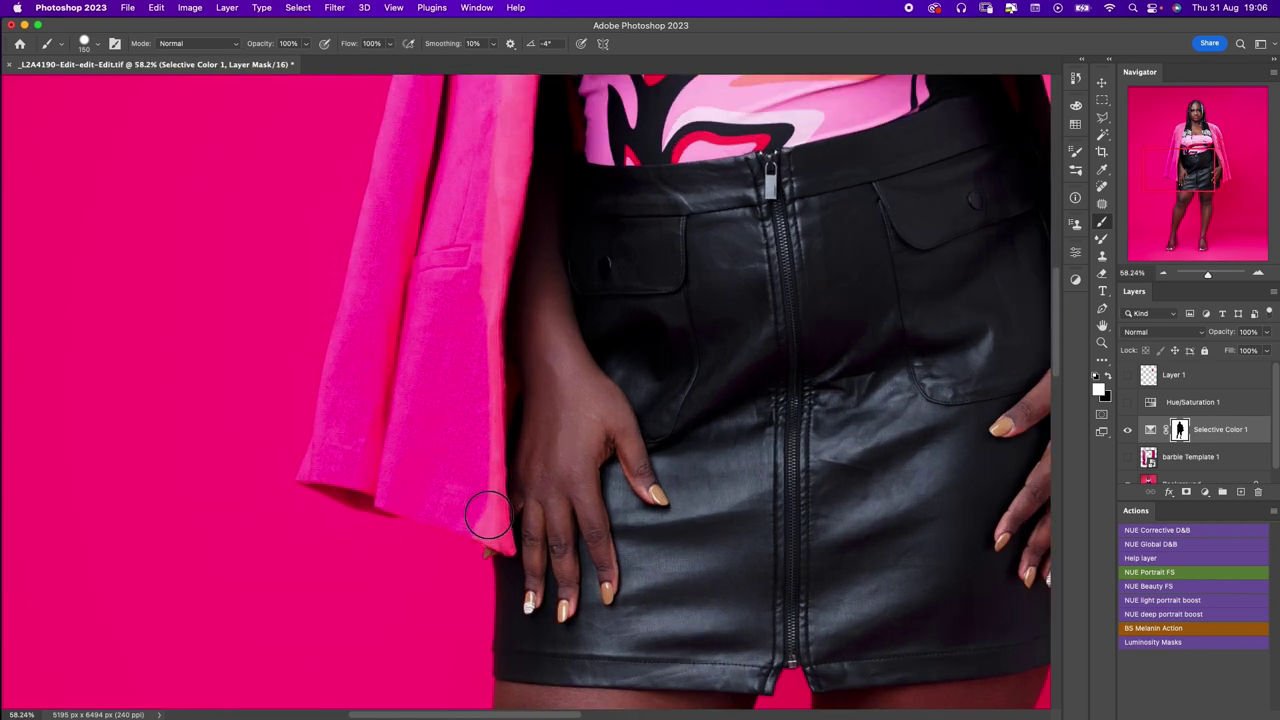
pyautogui.moveTo(484, 412)
pyautogui.mouseDown()
pyautogui.moveTo(487, 397)
pyautogui.moveTo(484, 527)
pyautogui.mouseUp()
pyautogui.press('[')
pyautogui.press('[')
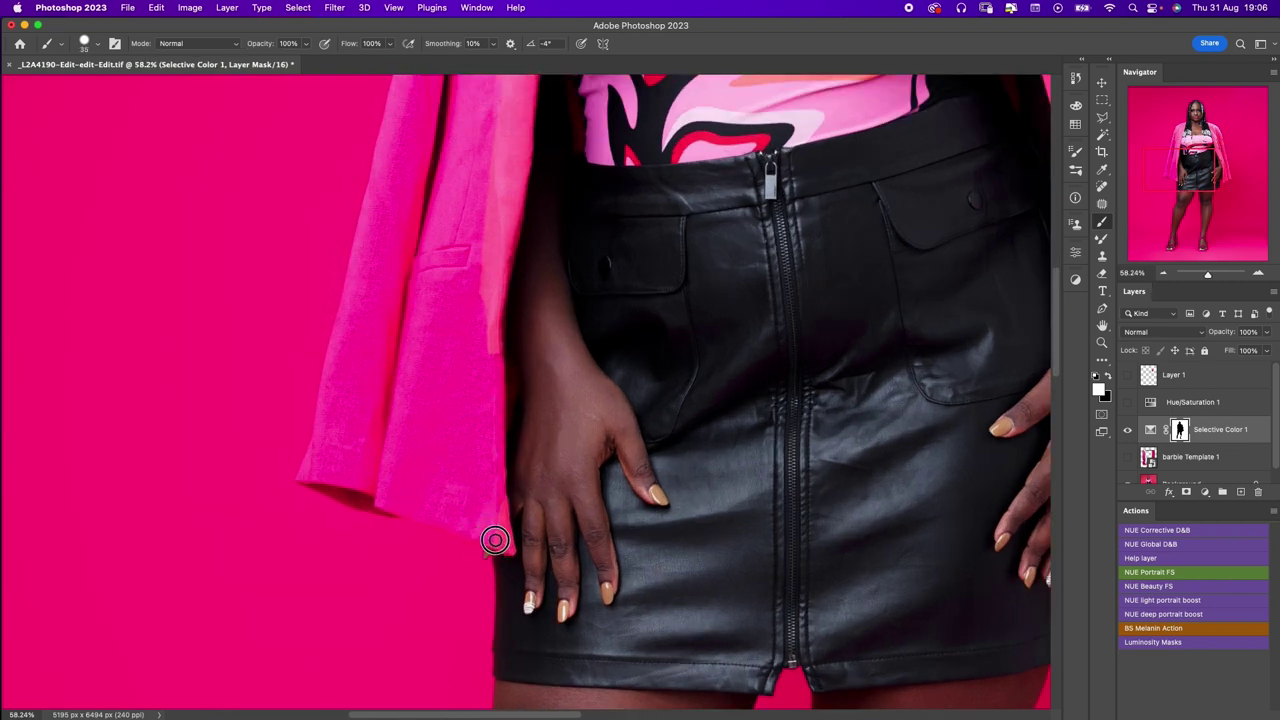
pyautogui.moveTo(508, 548)
pyautogui.mouseDown()
pyautogui.moveTo(494, 480)
pyautogui.moveTo(409, 494)
pyautogui.moveTo(321, 487)
pyautogui.mouseUp()
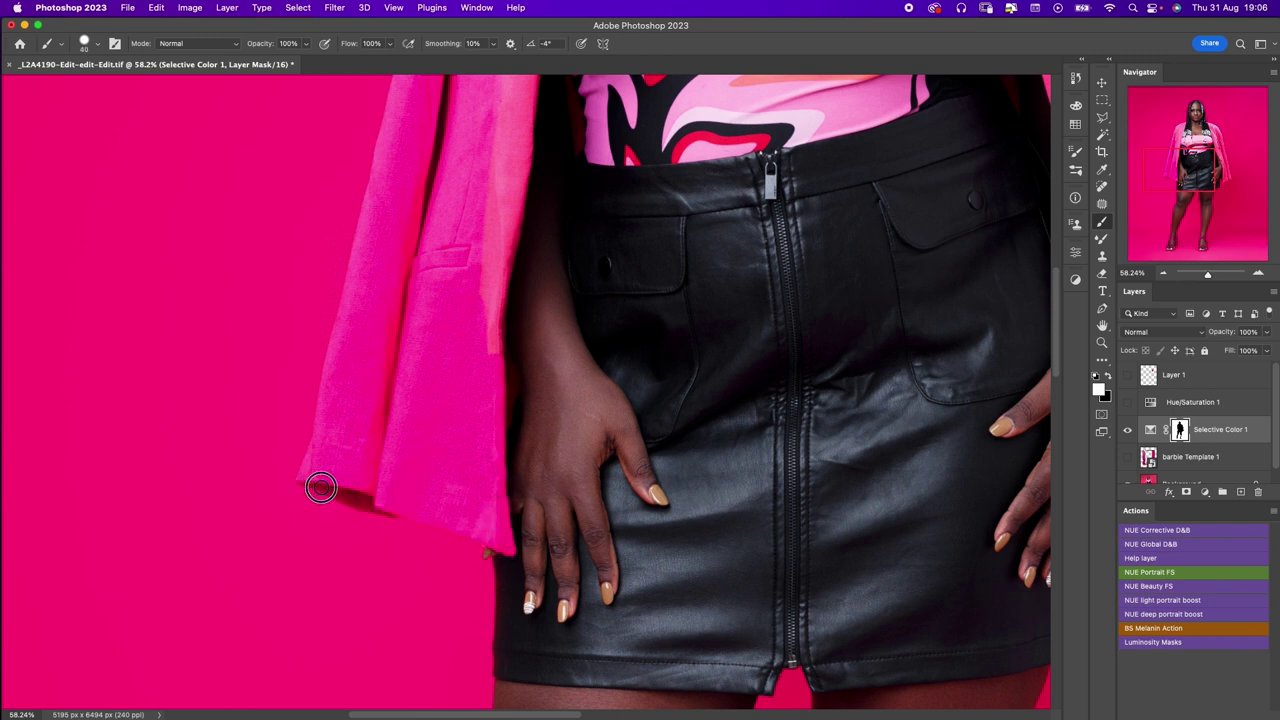
pyautogui.press(']')
pyautogui.press(']')
pyautogui.press(']')
pyautogui.moveTo(486, 186); pyautogui.dragTo(486, 343)
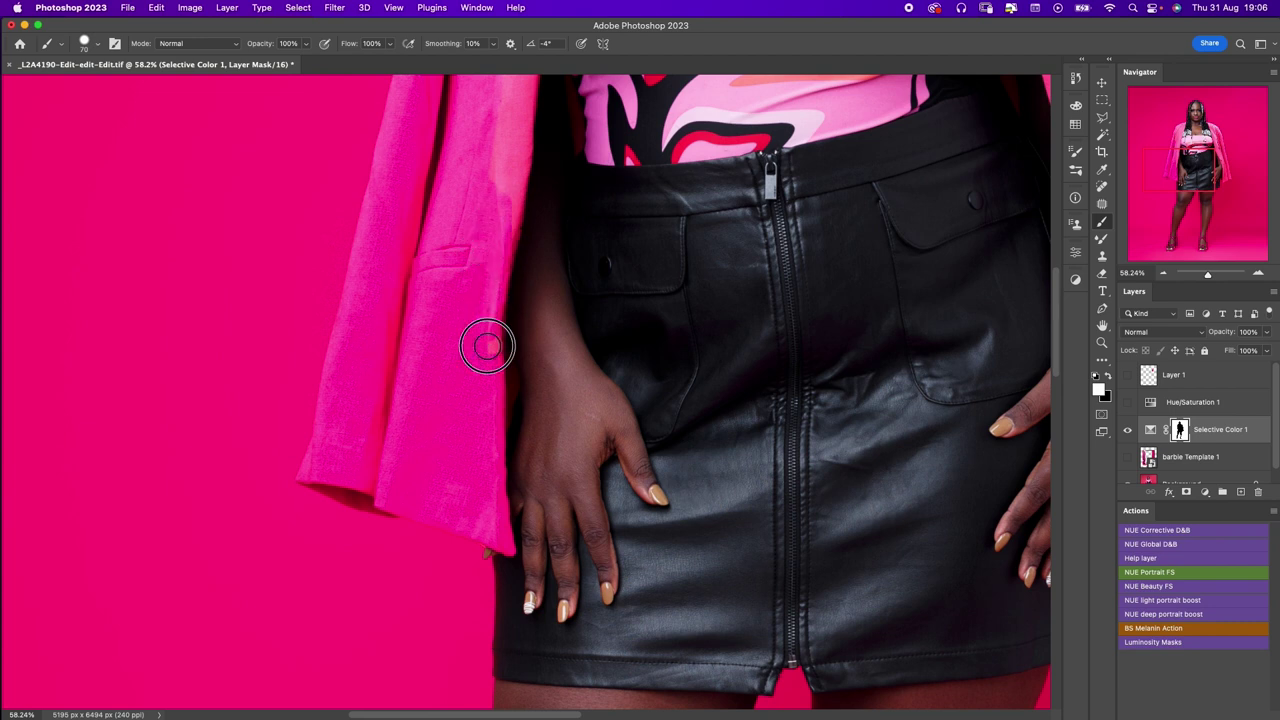
pyautogui.scroll(3, 466, 363)
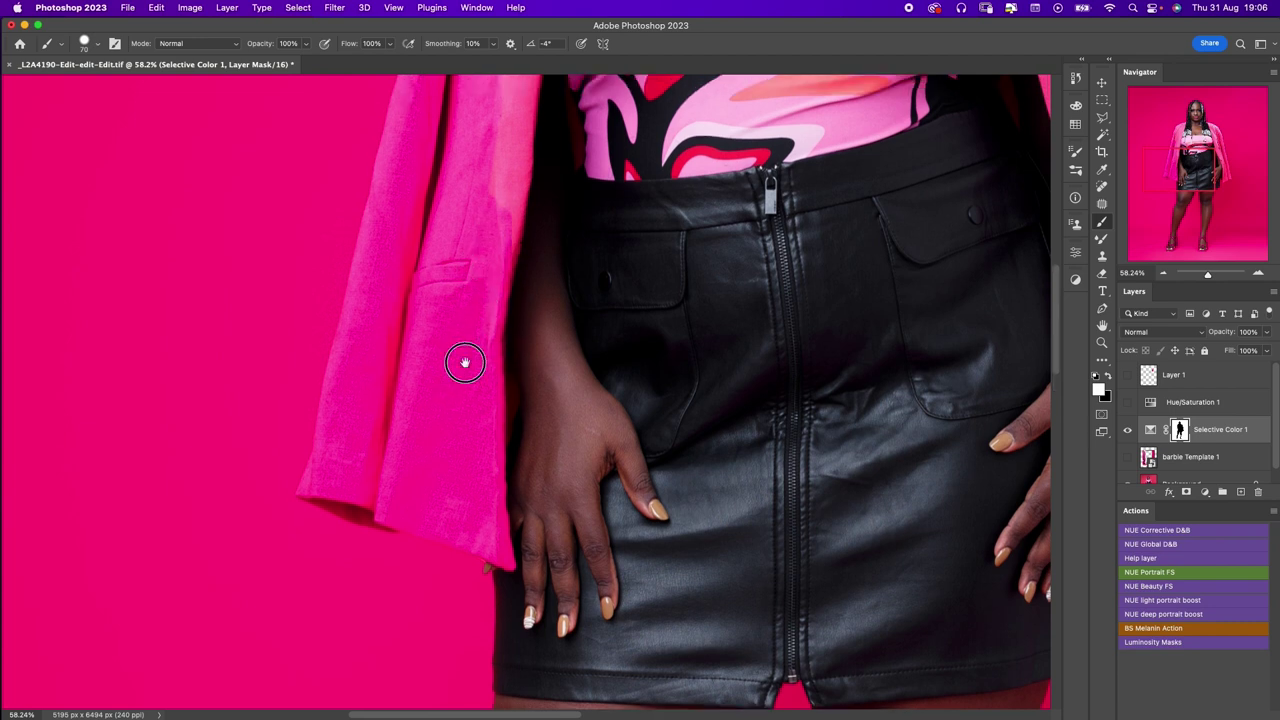
pyautogui.scroll(-3, 465, 226)
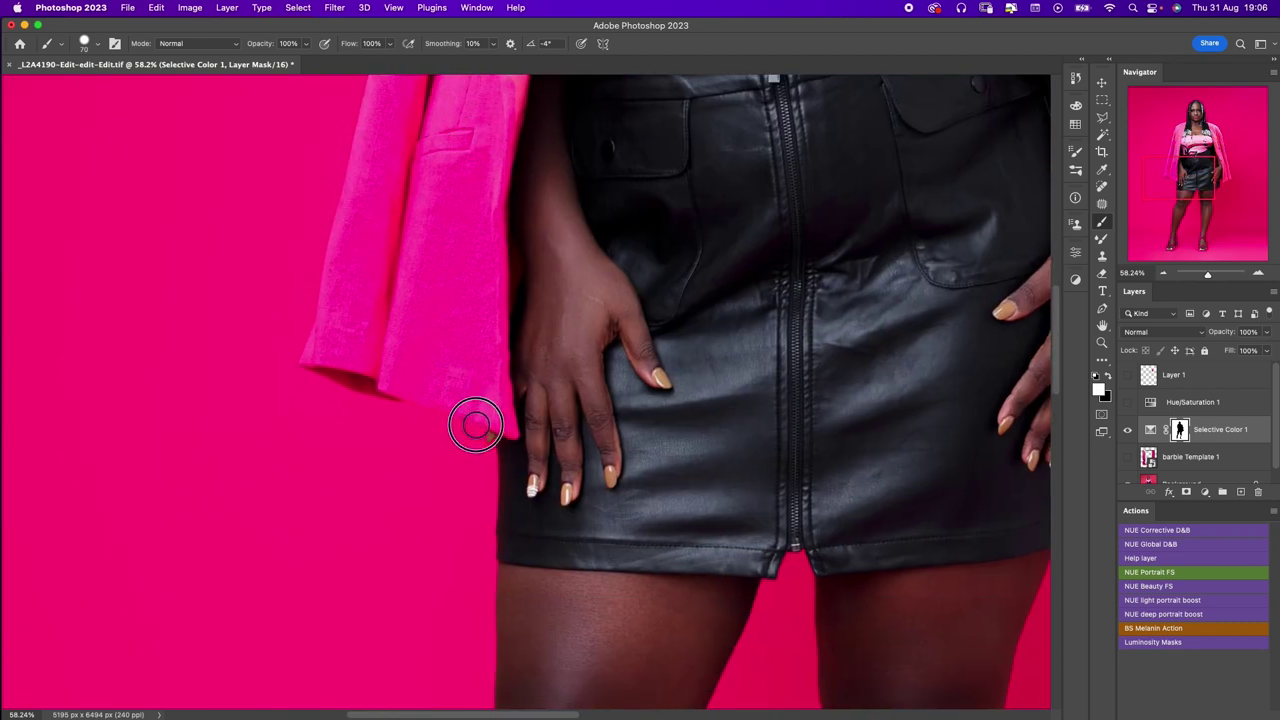
pyautogui.scroll(7, 417, 271)
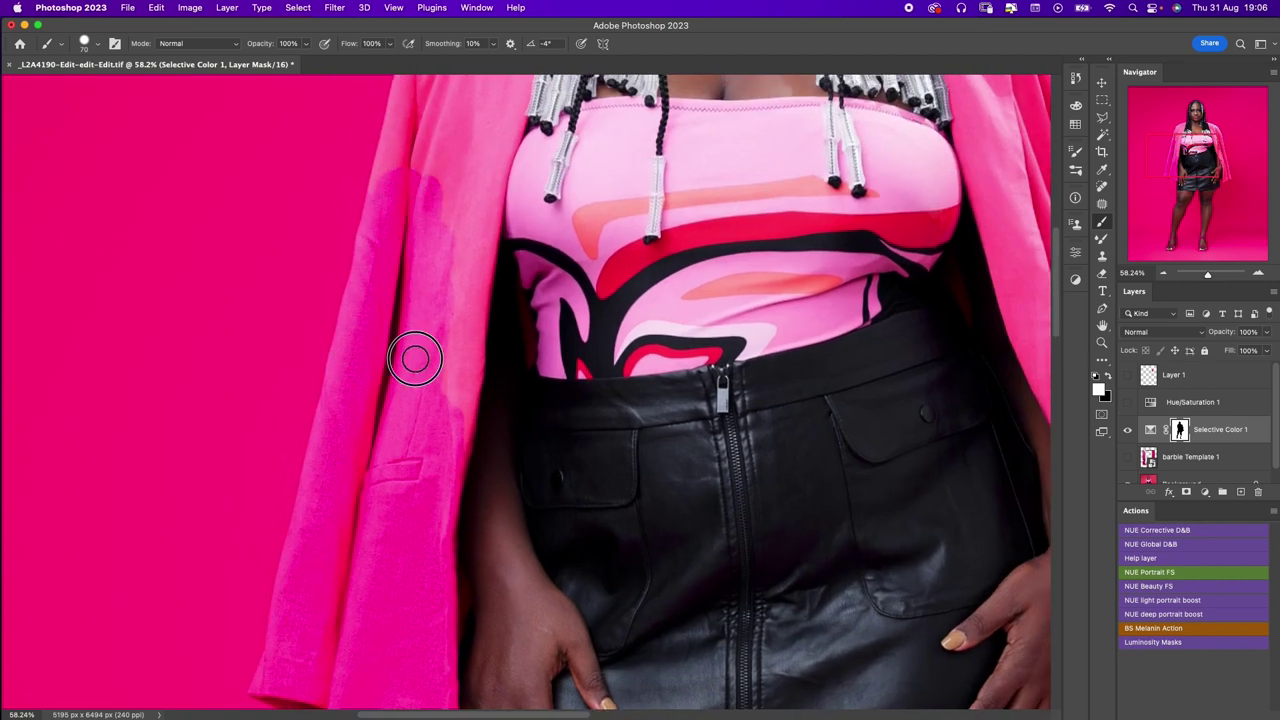
# - Paint the Selective Color 1 mask along the jacket's upper left side and shoulder
pyautogui.moveTo(417, 354)
pyautogui.mouseDown()
pyautogui.moveTo(472, 282)
pyautogui.moveTo(469, 254)
pyautogui.moveTo(451, 449)
pyautogui.moveTo(471, 360)
pyautogui.mouseUp()
pyautogui.scroll(5, 411, 360)
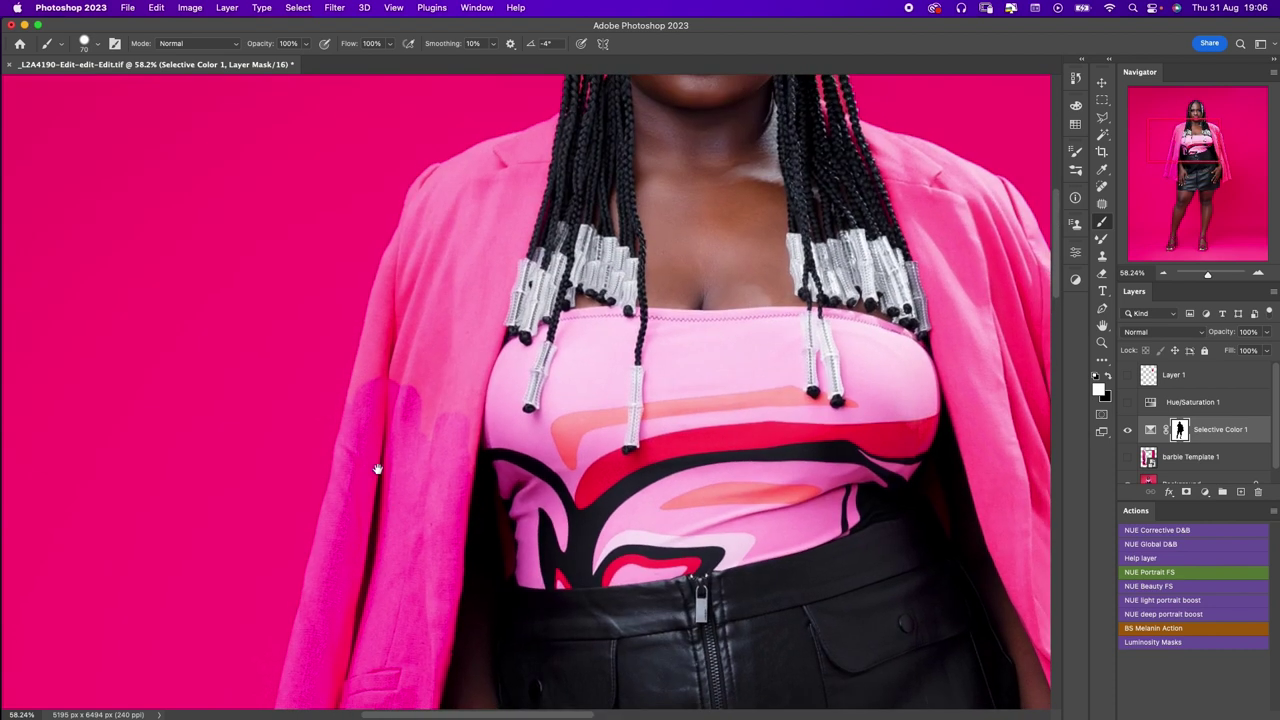
pyautogui.moveTo(440, 152)
pyautogui.mouseDown()
pyautogui.moveTo(457, 123)
pyautogui.moveTo(509, 174)
pyautogui.moveTo(541, 150)
pyautogui.moveTo(494, 271)
pyautogui.moveTo(523, 169)
pyautogui.moveTo(531, 209)
pyautogui.moveTo(490, 287)
pyautogui.moveTo(468, 401)
pyautogui.mouseUp()
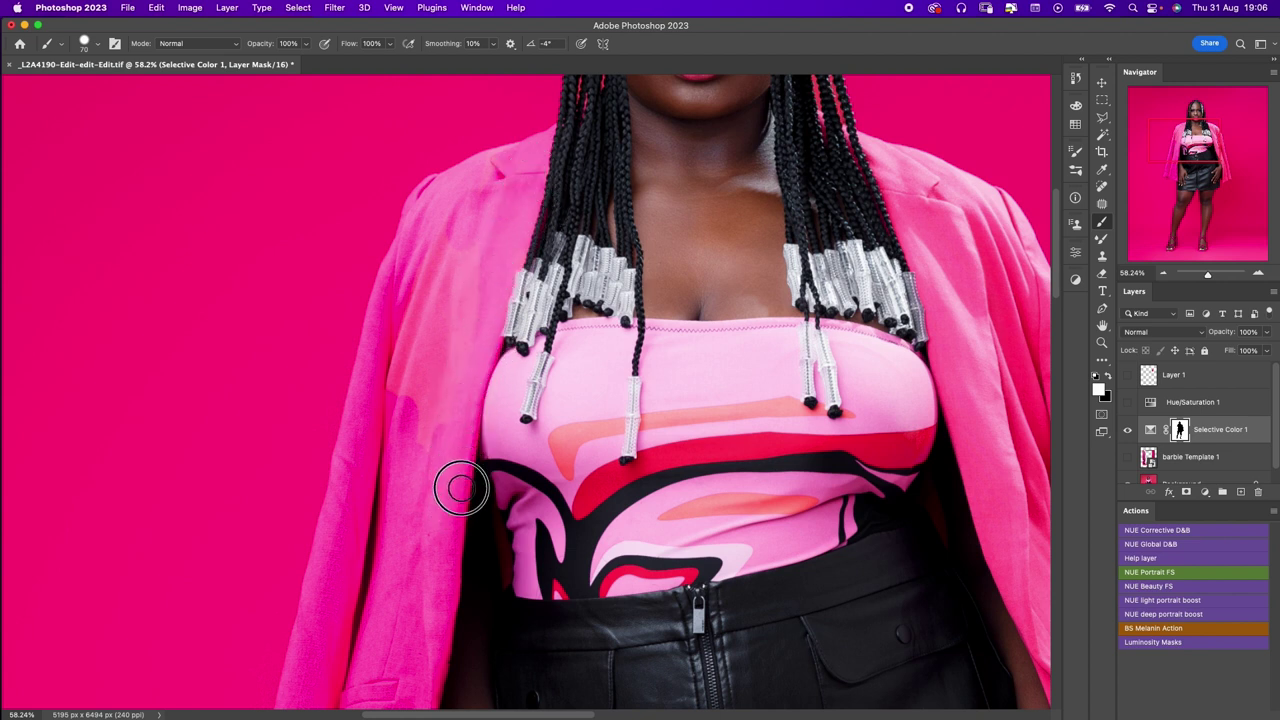
pyautogui.moveTo(463, 486)
pyautogui.mouseDown()
pyautogui.moveTo(472, 210)
pyautogui.moveTo(437, 206)
pyautogui.mouseUp()
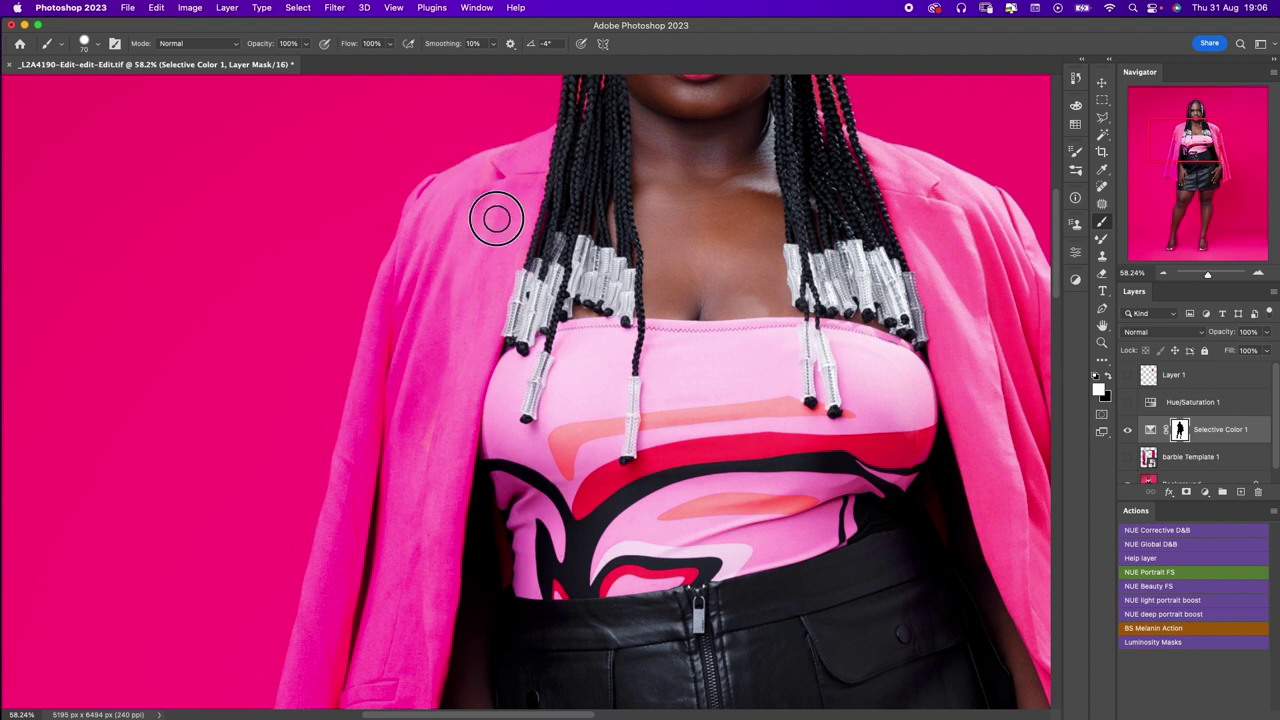
pyautogui.hscroll(5, 480, 195)
pyautogui.hscroll(3, 485, 185)
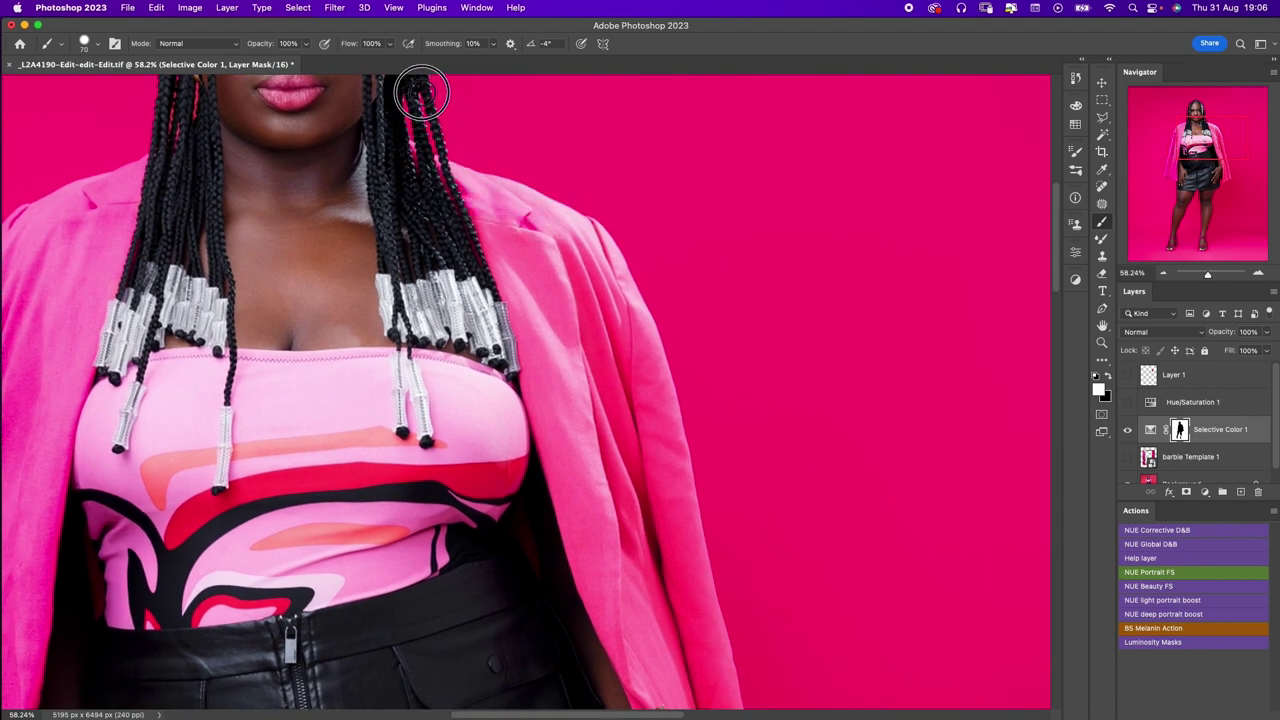
# - Paint the mask over the jacket collar and down the lapel
pyautogui.moveTo(522, 222)
pyautogui.mouseDown()
pyautogui.moveTo(497, 243)
pyautogui.moveTo(523, 306)
pyautogui.mouseUp()
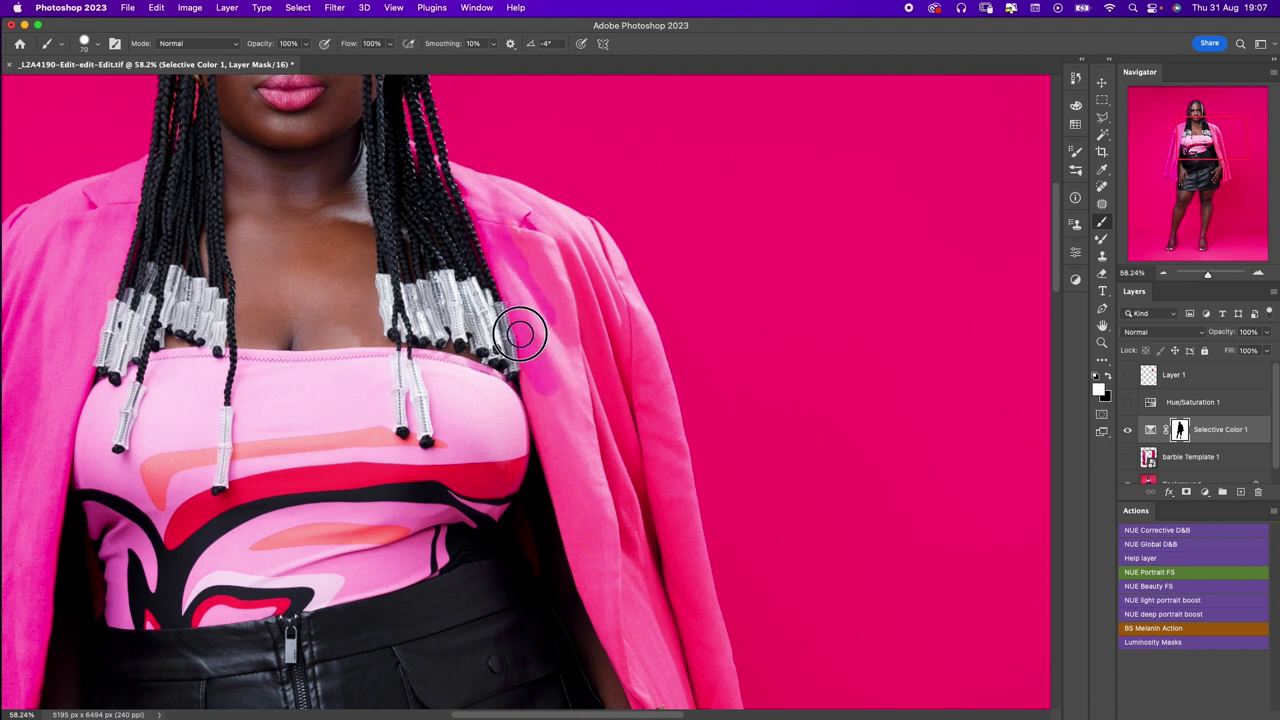
pyautogui.moveTo(535, 398); pyautogui.dragTo(600, 595)
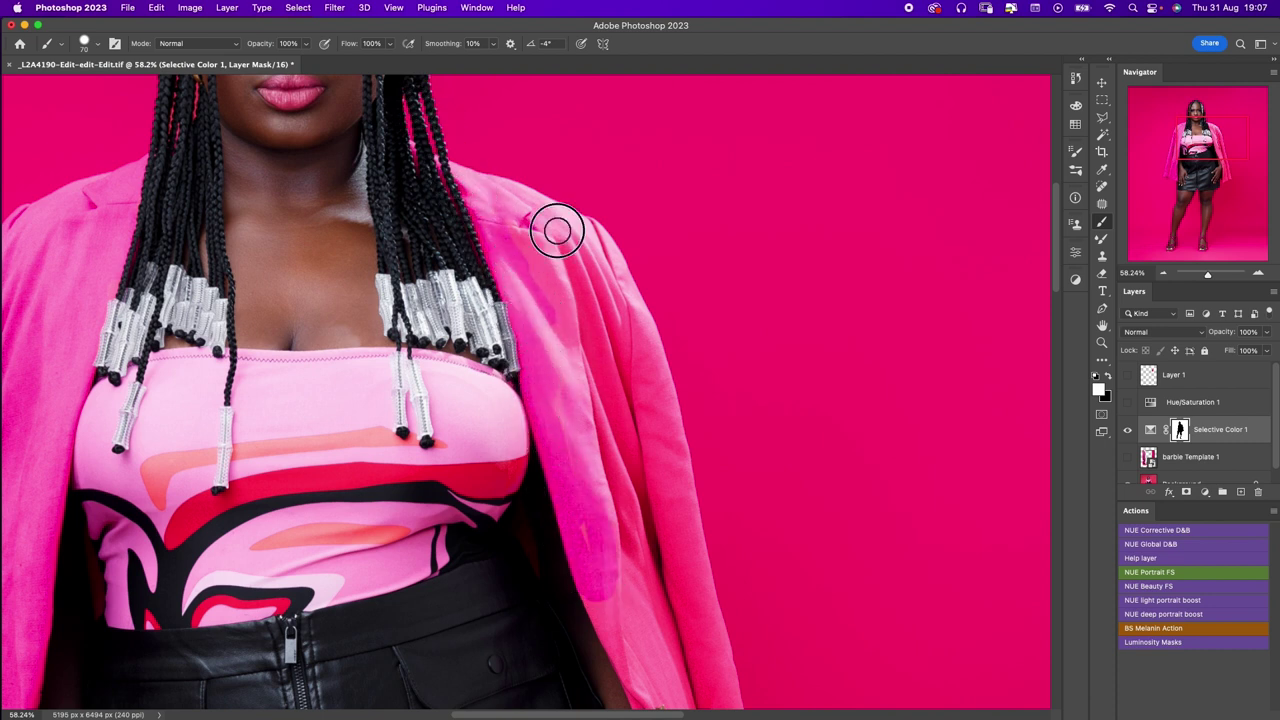
pyautogui.moveTo(560, 229)
pyautogui.mouseDown()
pyautogui.moveTo(550, 347)
pyautogui.moveTo(523, 177)
pyautogui.moveTo(563, 177)
pyautogui.moveTo(566, 271)
pyautogui.moveTo(650, 377)
pyautogui.moveTo(660, 580)
pyautogui.mouseUp()
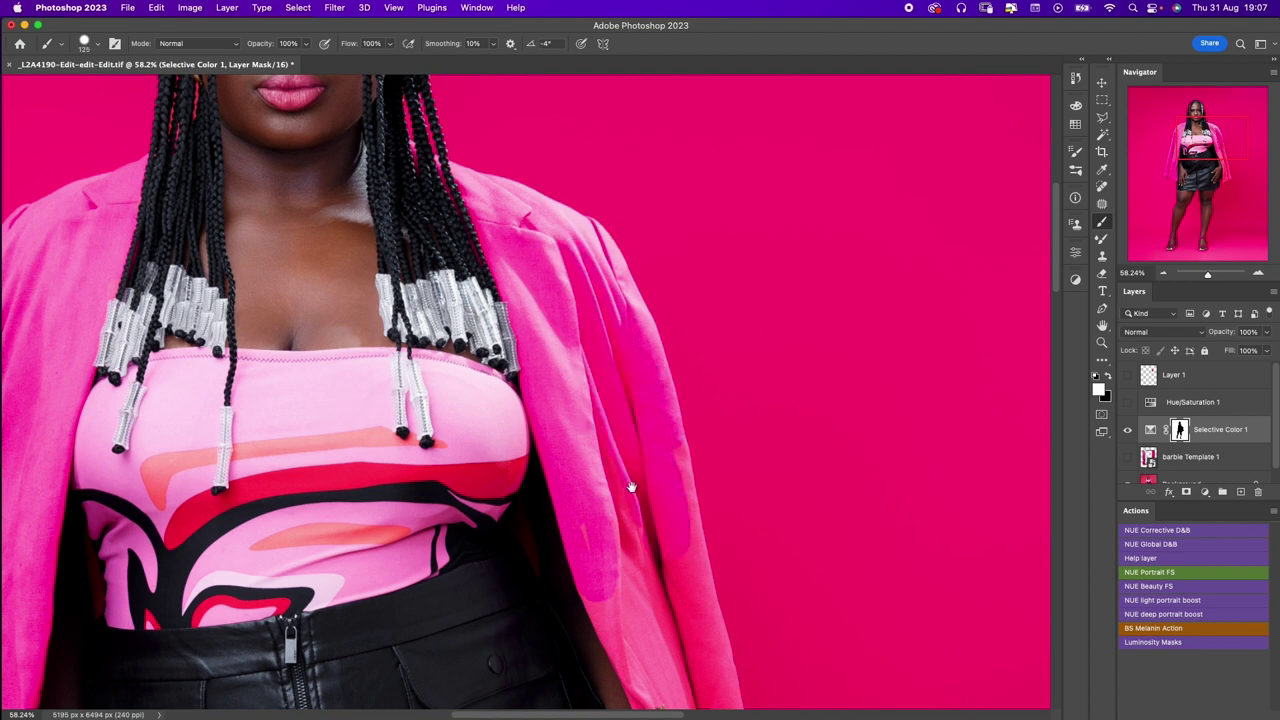
pyautogui.scroll(-5, 631, 486)
pyautogui.moveTo(565, 350)
pyautogui.mouseDown()
pyautogui.moveTo(550, 268)
pyautogui.moveTo(531, 277)
pyautogui.moveTo(543, 294)
pyautogui.moveTo(526, 266)
pyautogui.moveTo(580, 366)
pyautogui.moveTo(617, 500)
pyautogui.moveTo(613, 589)
pyautogui.moveTo(586, 663)
pyautogui.moveTo(643, 677)
pyautogui.moveTo(635, 261)
pyautogui.mouseUp()
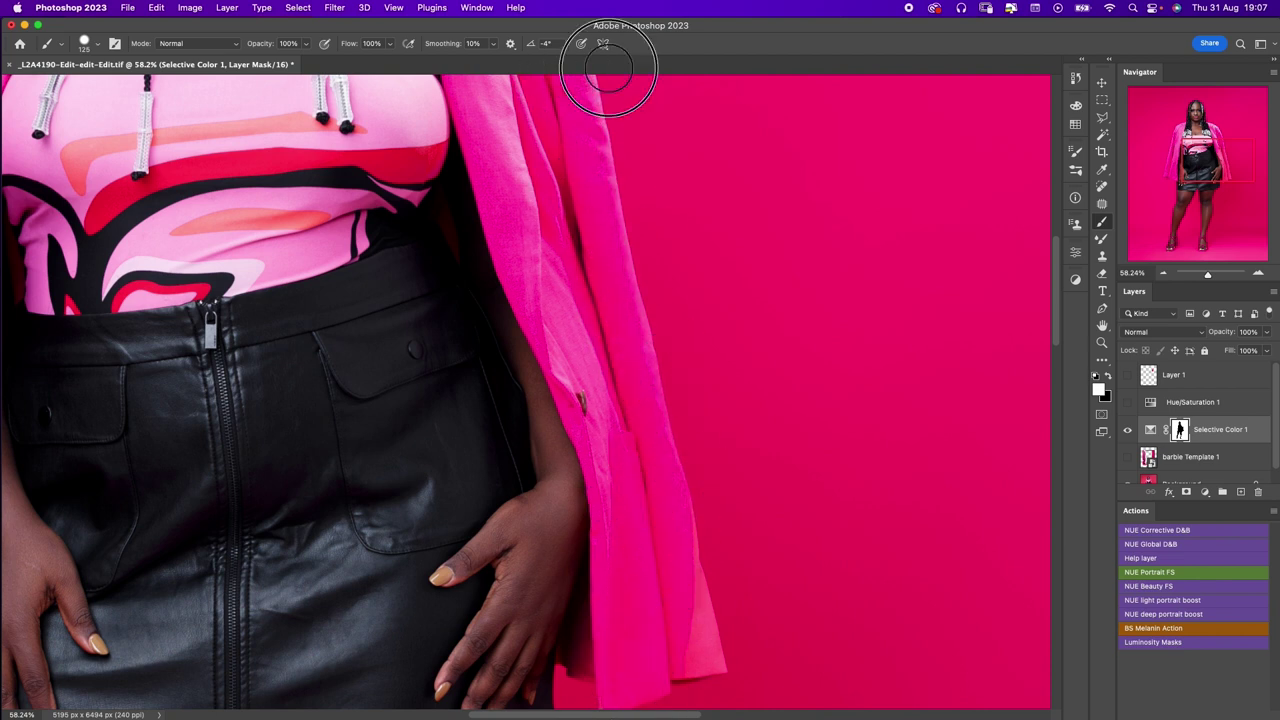
# - Pan and zoom out to view the whole figure with the refined mask
pyautogui.moveTo(628, 313); pyautogui.dragTo(661, 473)
pyautogui.scroll(3, 663, 300)
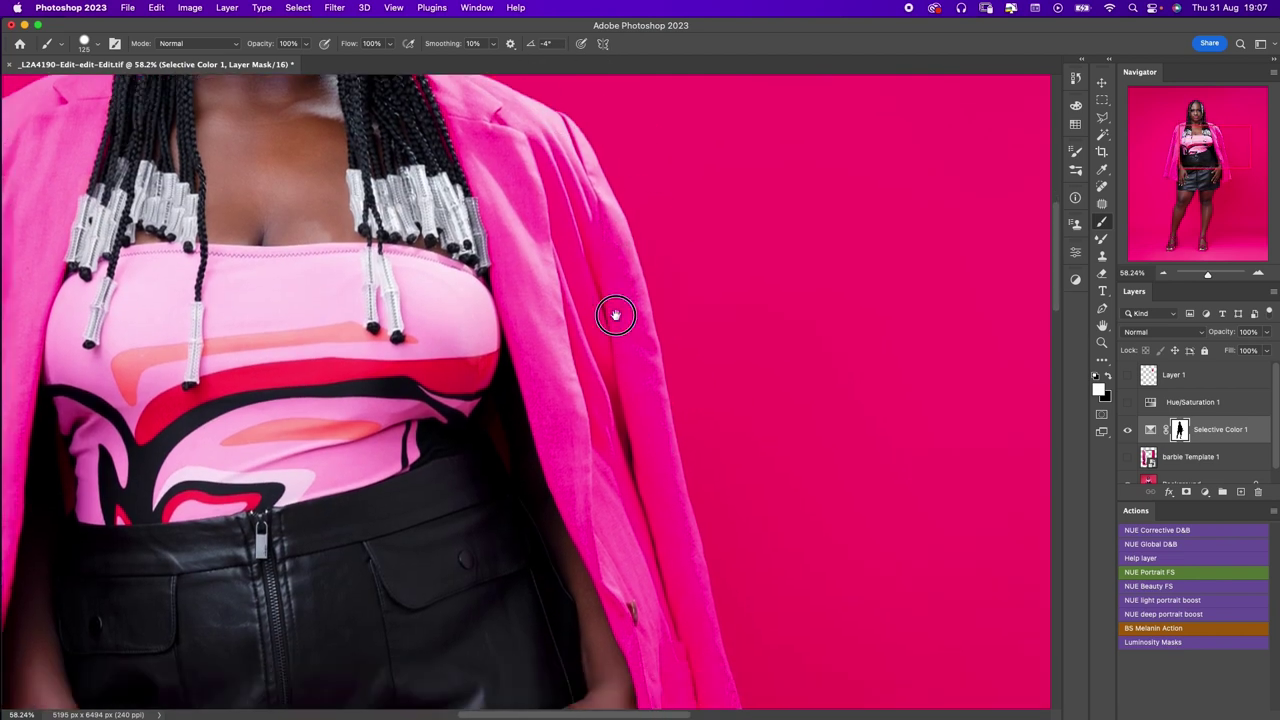
pyautogui.scroll(-10, 614, 309)
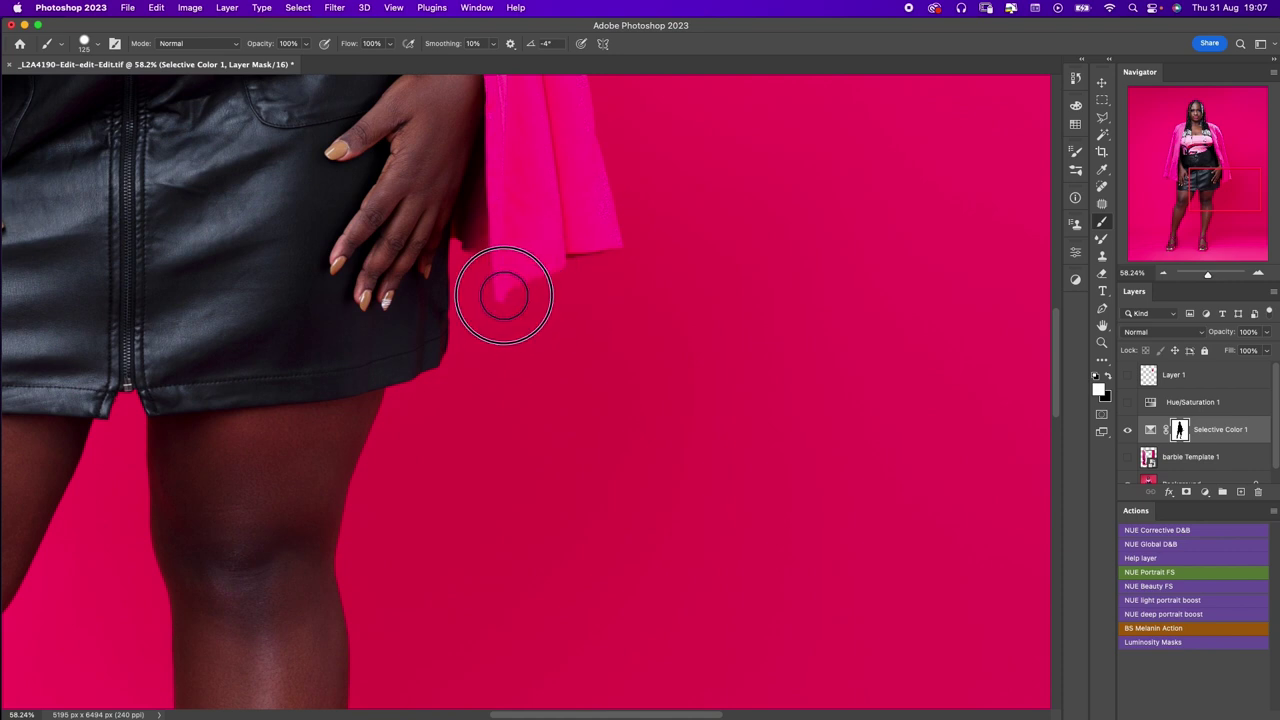
pyautogui.scroll(3, 568, 282)
pyautogui.scroll(3, 565, 290)
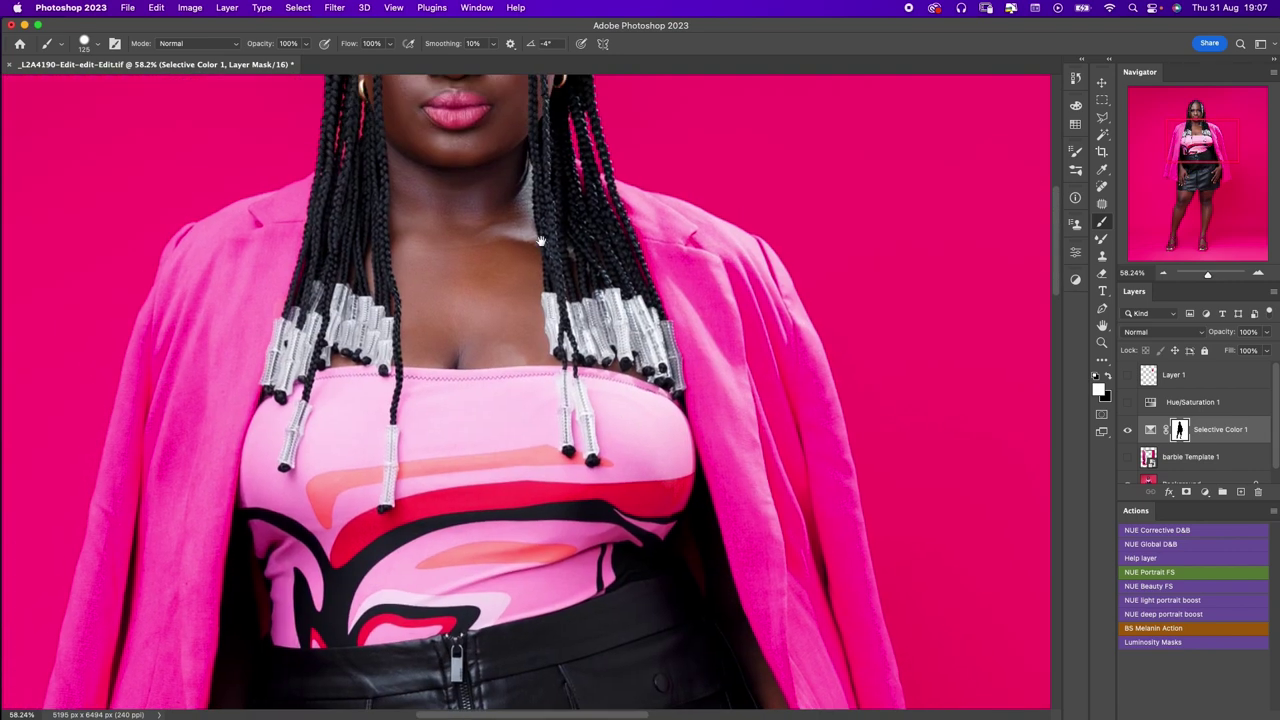
pyautogui.scroll(2, 558, 300)
pyautogui.scroll(1, 552, 313)
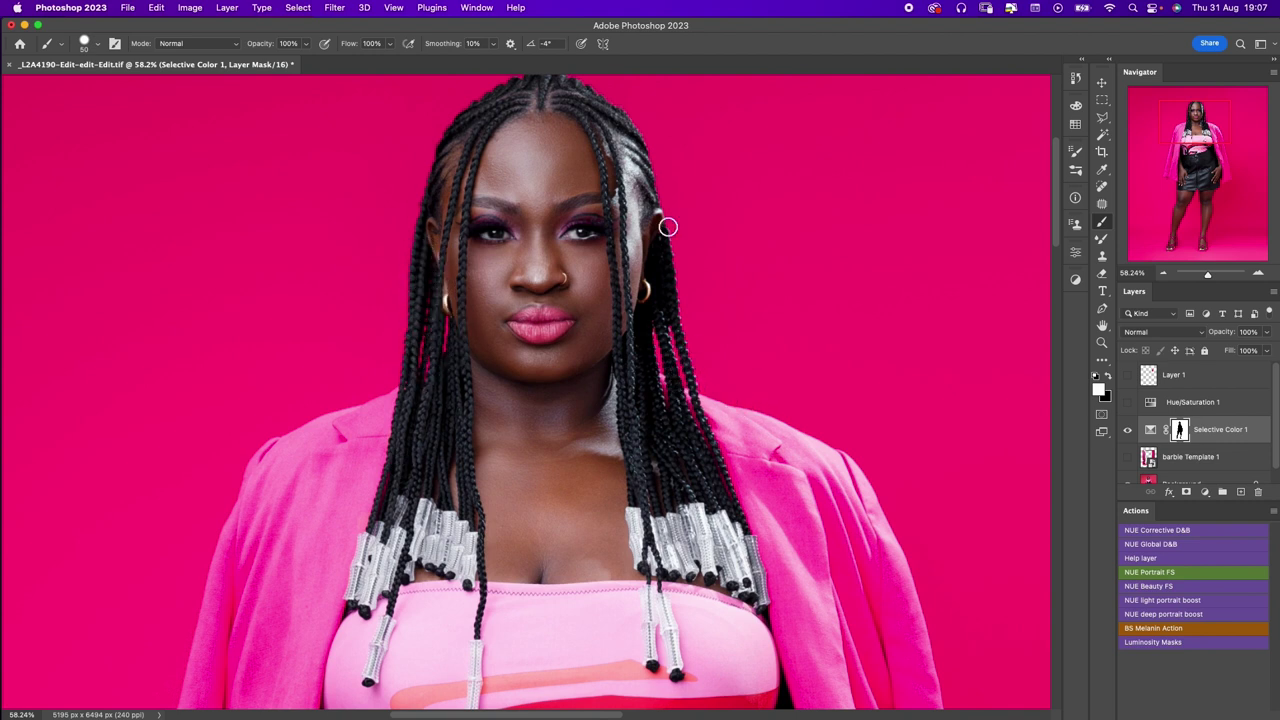
pyautogui.scroll(-5, 667, 227)
pyautogui.hscroll(3, 714, 294)
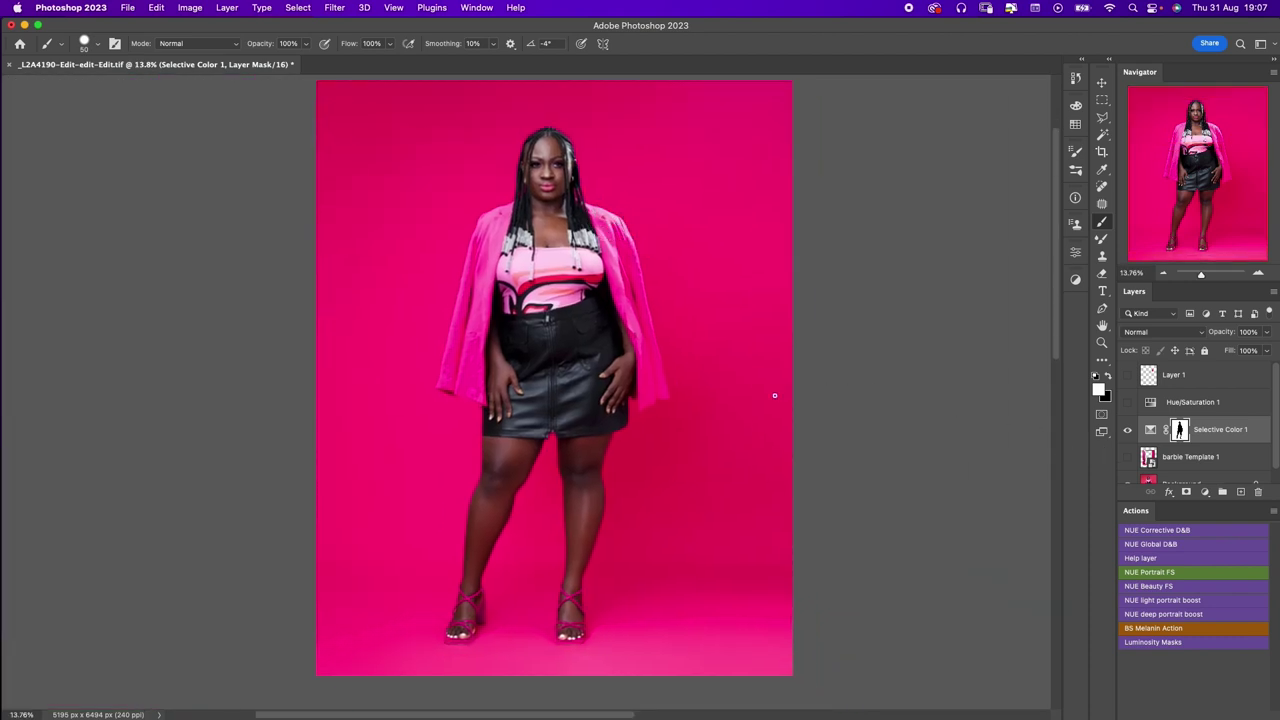
# - Move barbie Template 1 above Selective Color 1 and stamp the visible layers into merged Layer 2
pyautogui.click(1128, 457)
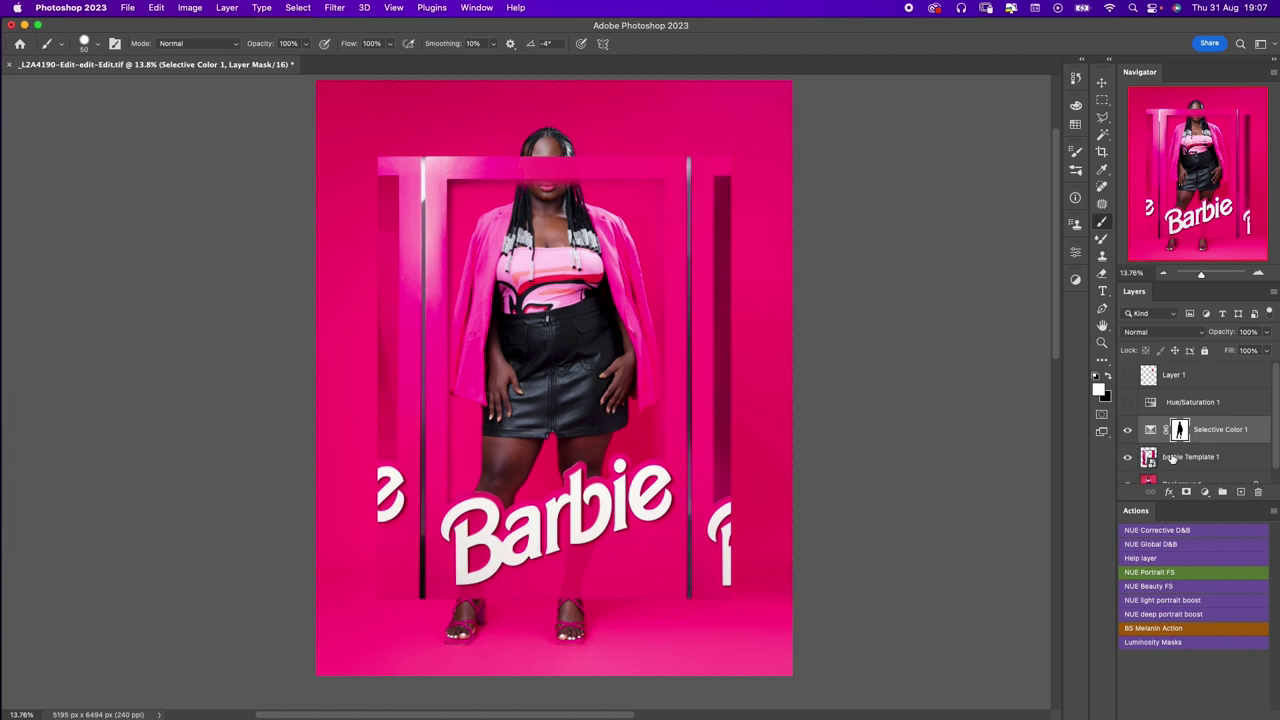
pyautogui.click(1173, 457)
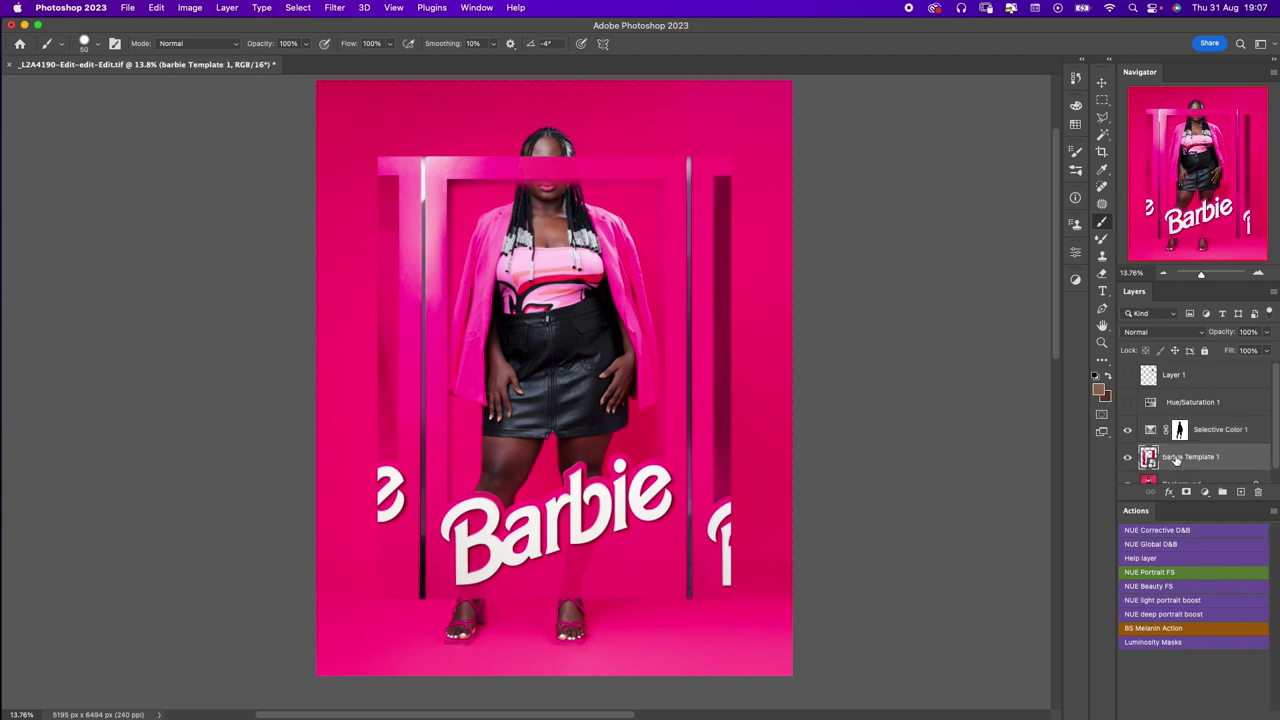
pyautogui.moveTo(1173, 458); pyautogui.dragTo(1182, 433)
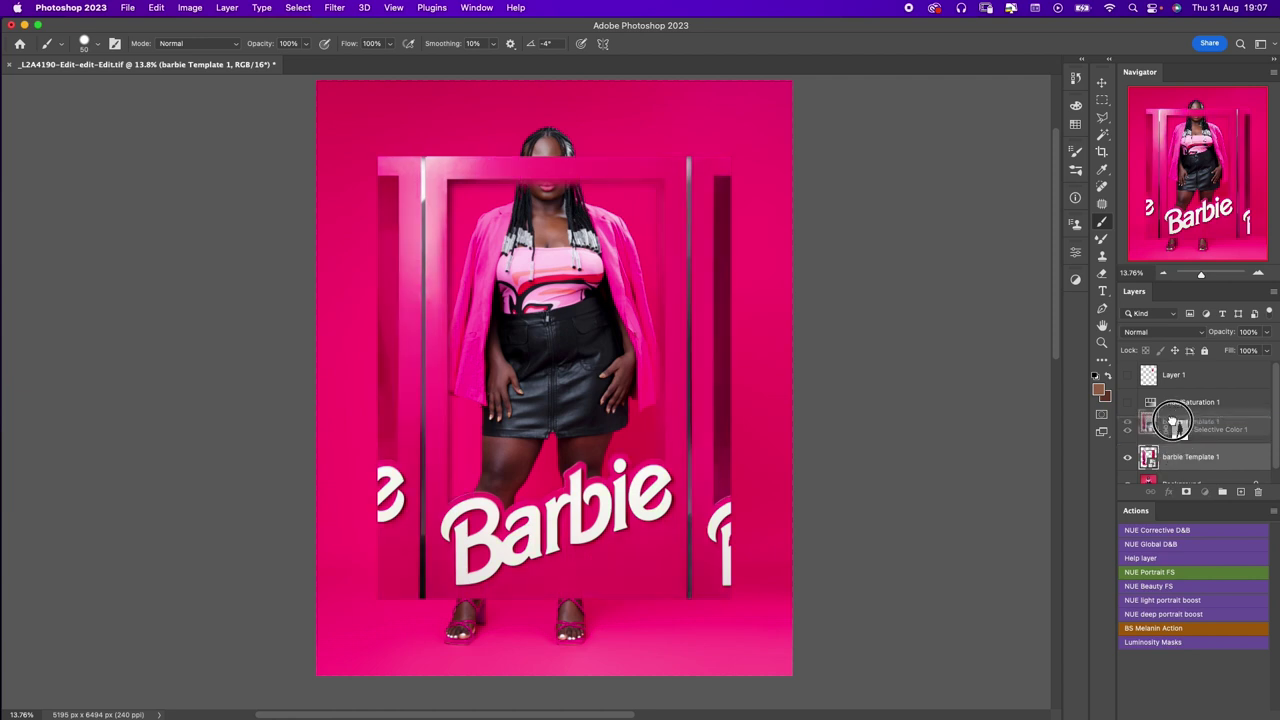
pyautogui.click(1202, 458)
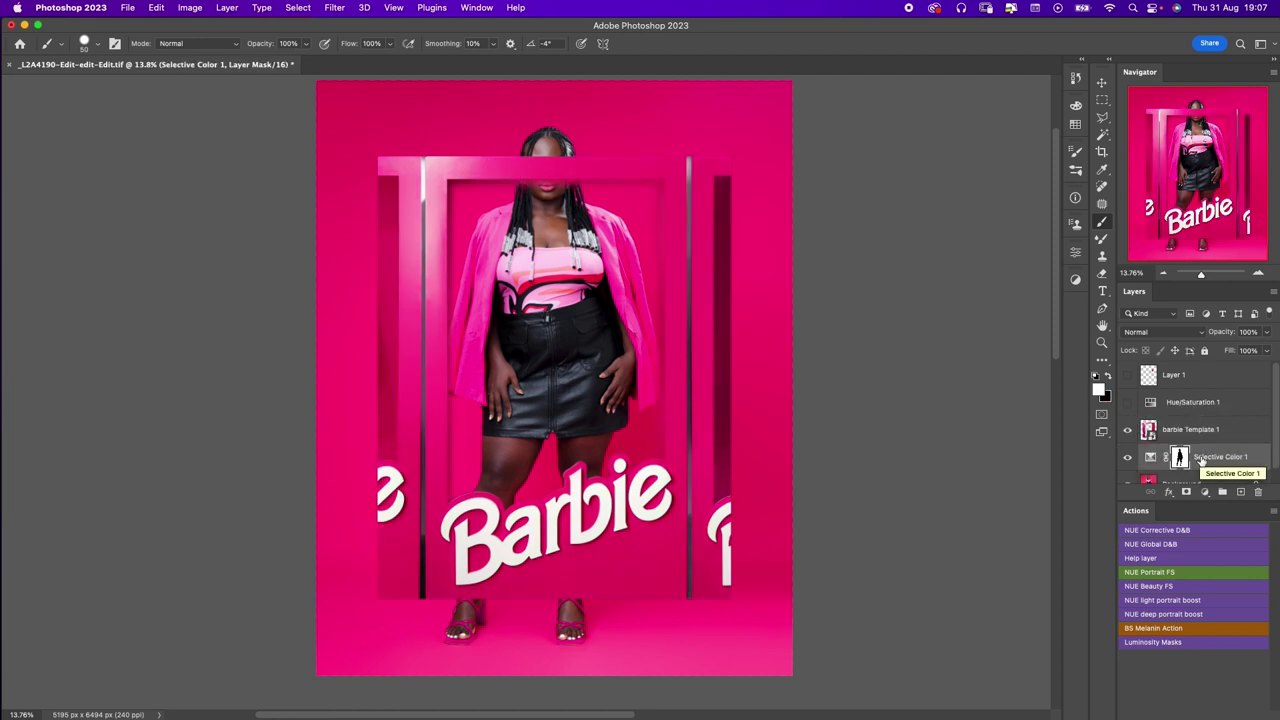
pyautogui.hotkey('shift', 'ctrl', 'alt', 'e')
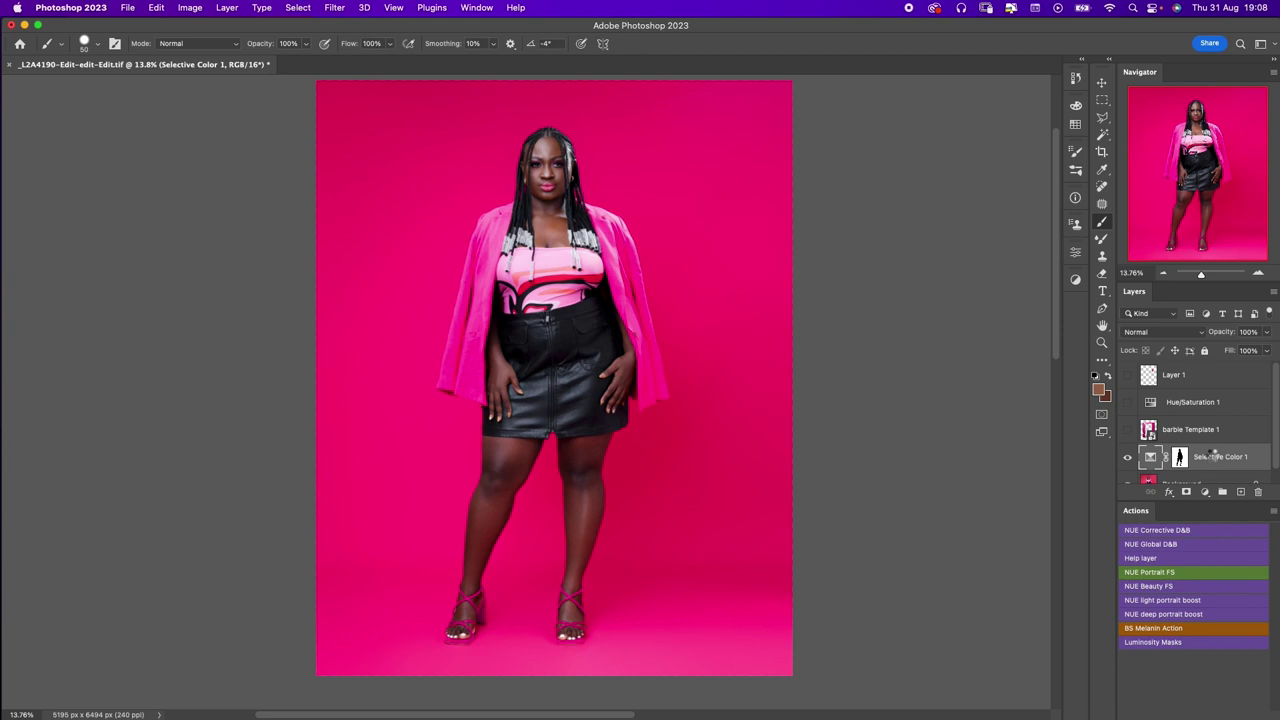
# - Scale barbie Template 1 to about 134.89% with Free Transform so the box fills the canvas
pyautogui.click(1127, 430)
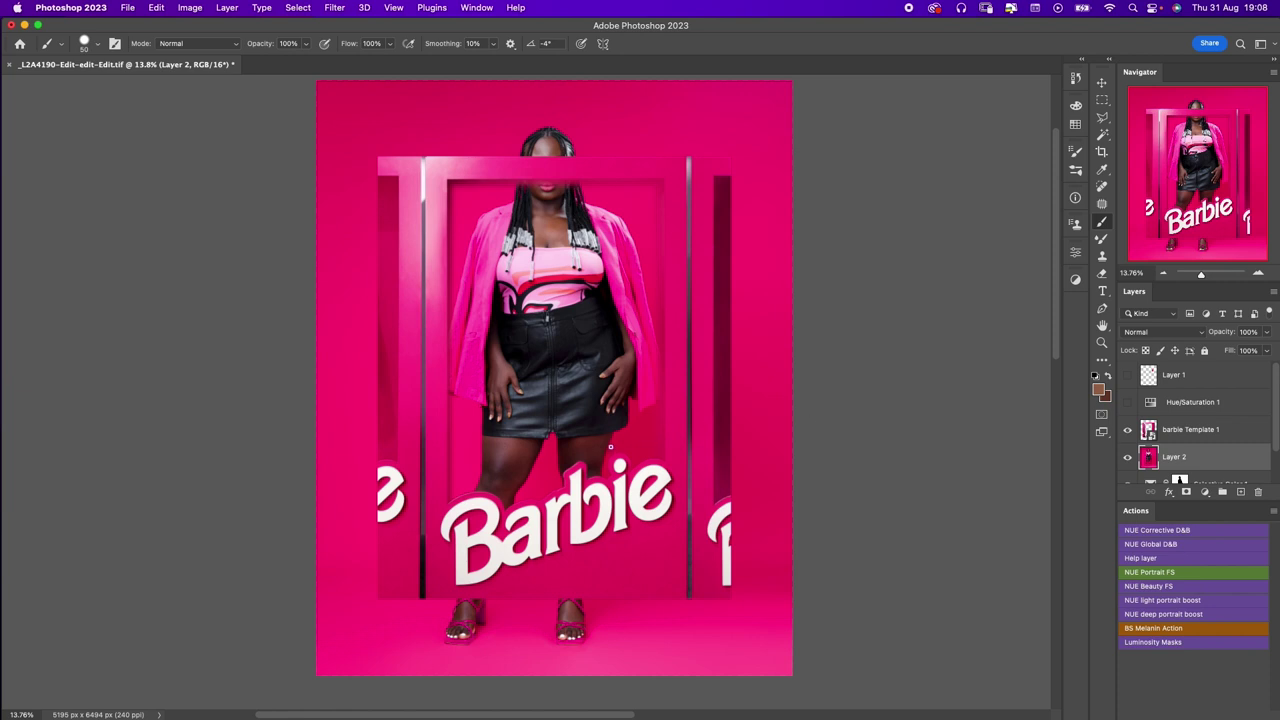
pyautogui.hotkey('ctrl', 't')
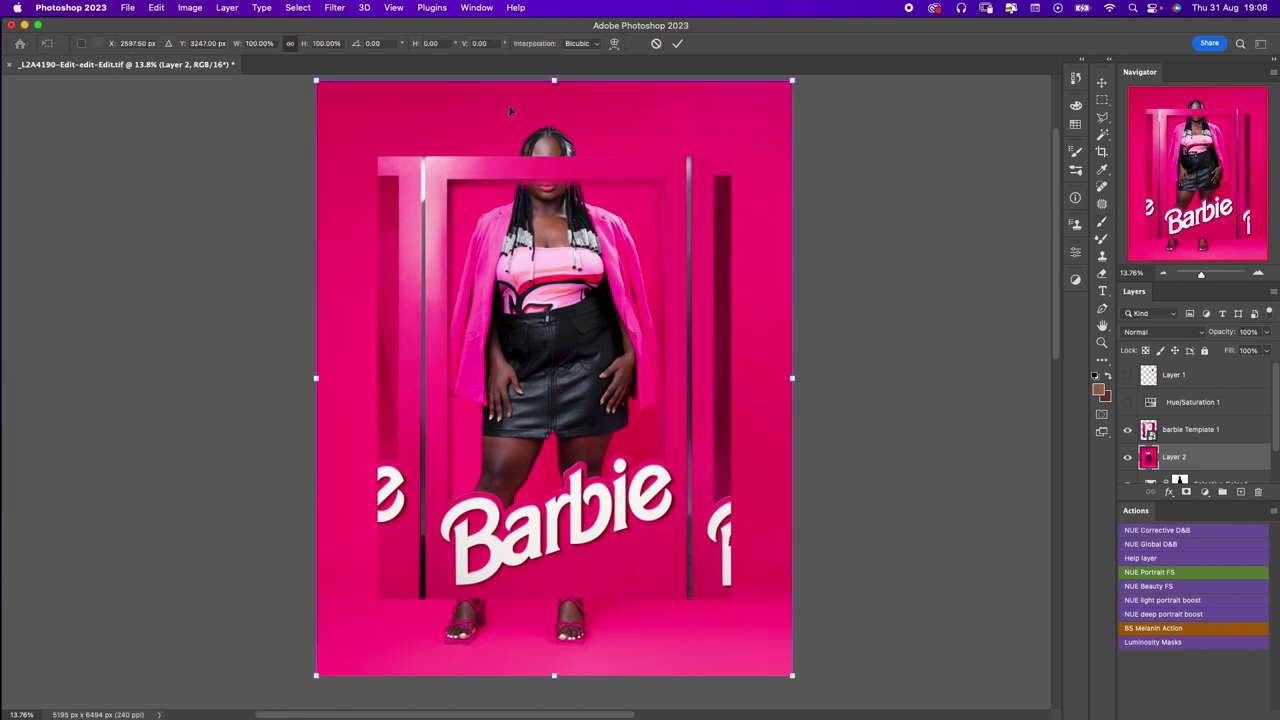
pyautogui.click(656, 44)
pyautogui.click(1192, 430)
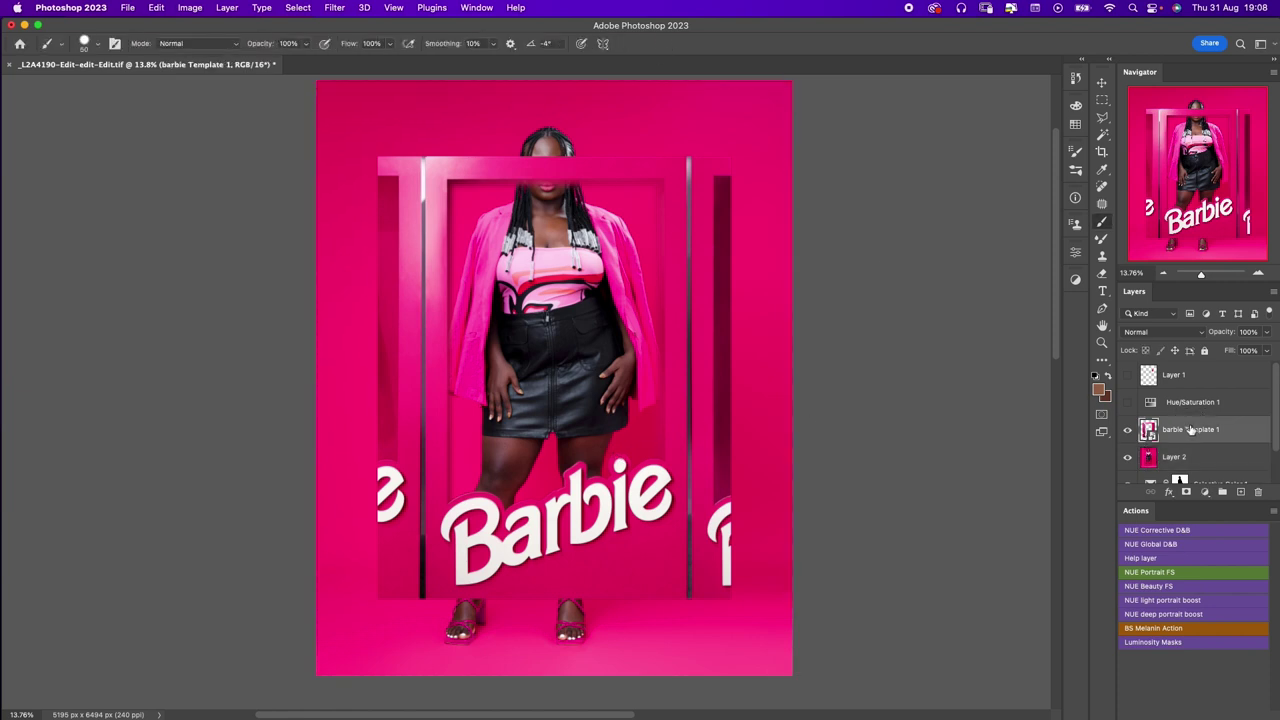
pyautogui.press('cmd+t')
pyautogui.scroll(-1, 566, 343)
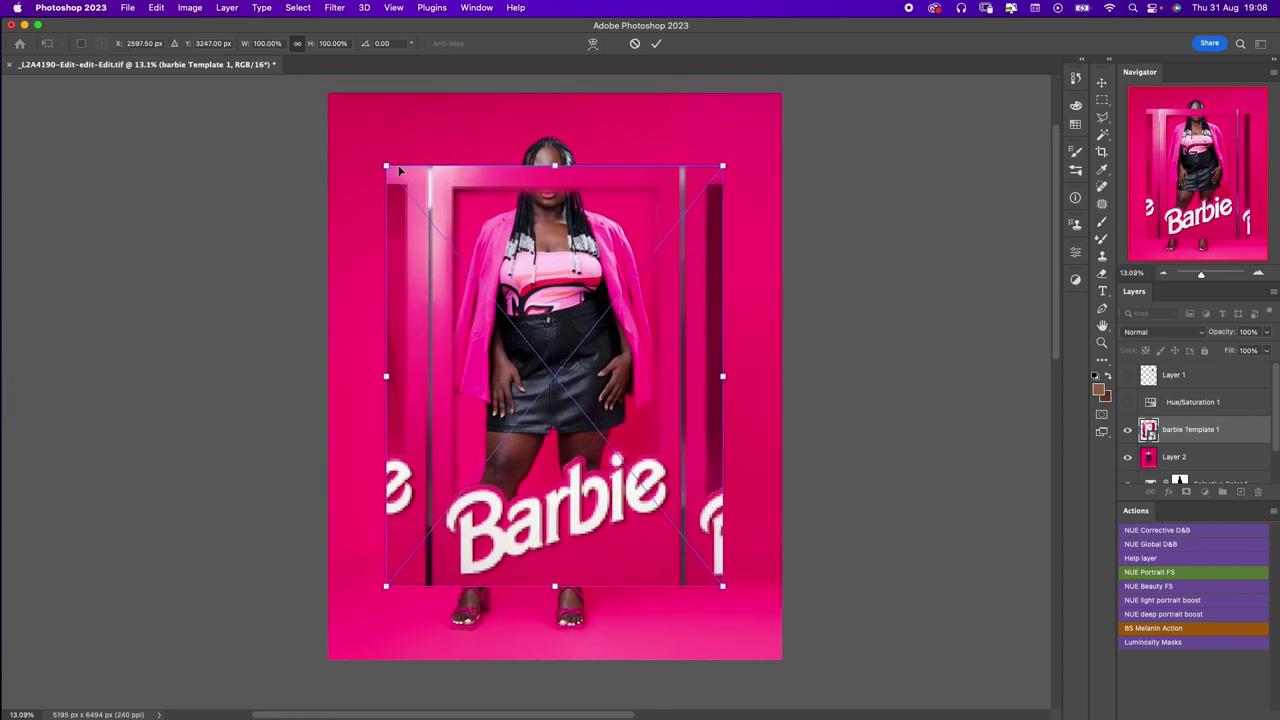
pyautogui.moveTo(377, 160); pyautogui.dragTo(326, 92)
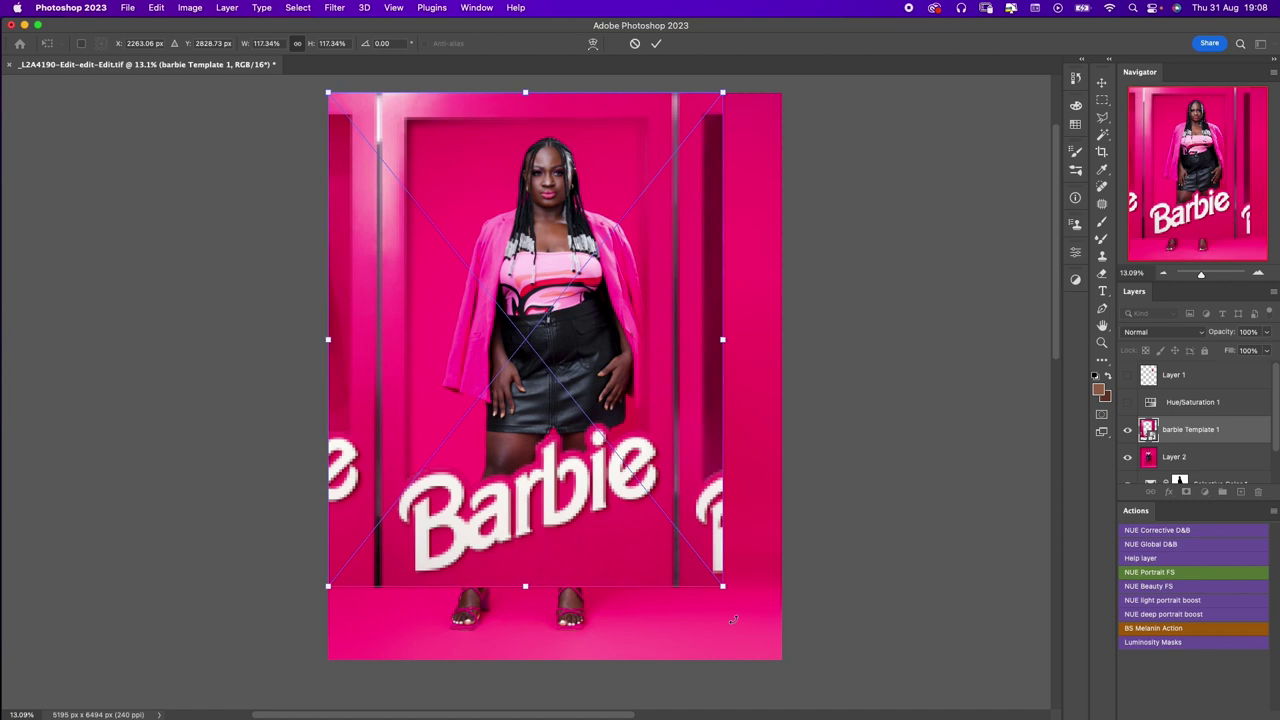
pyautogui.moveTo(723, 586); pyautogui.dragTo(781, 664)
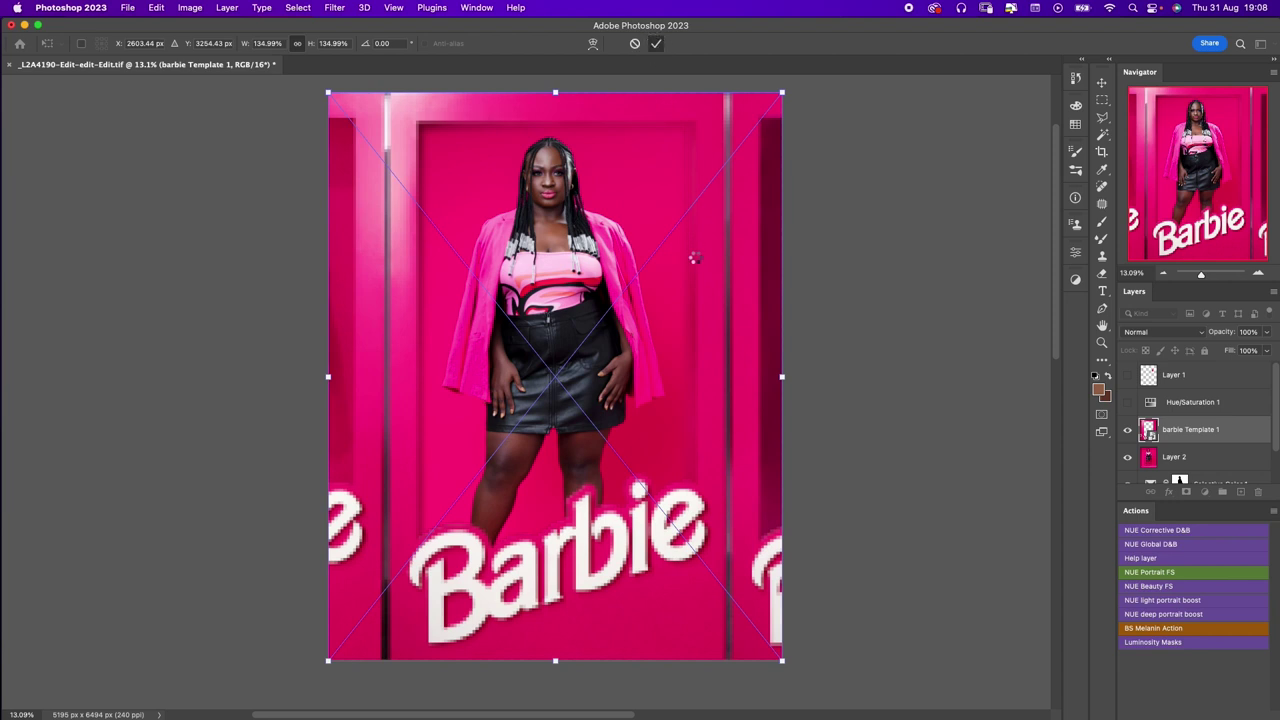
pyautogui.press('Return')
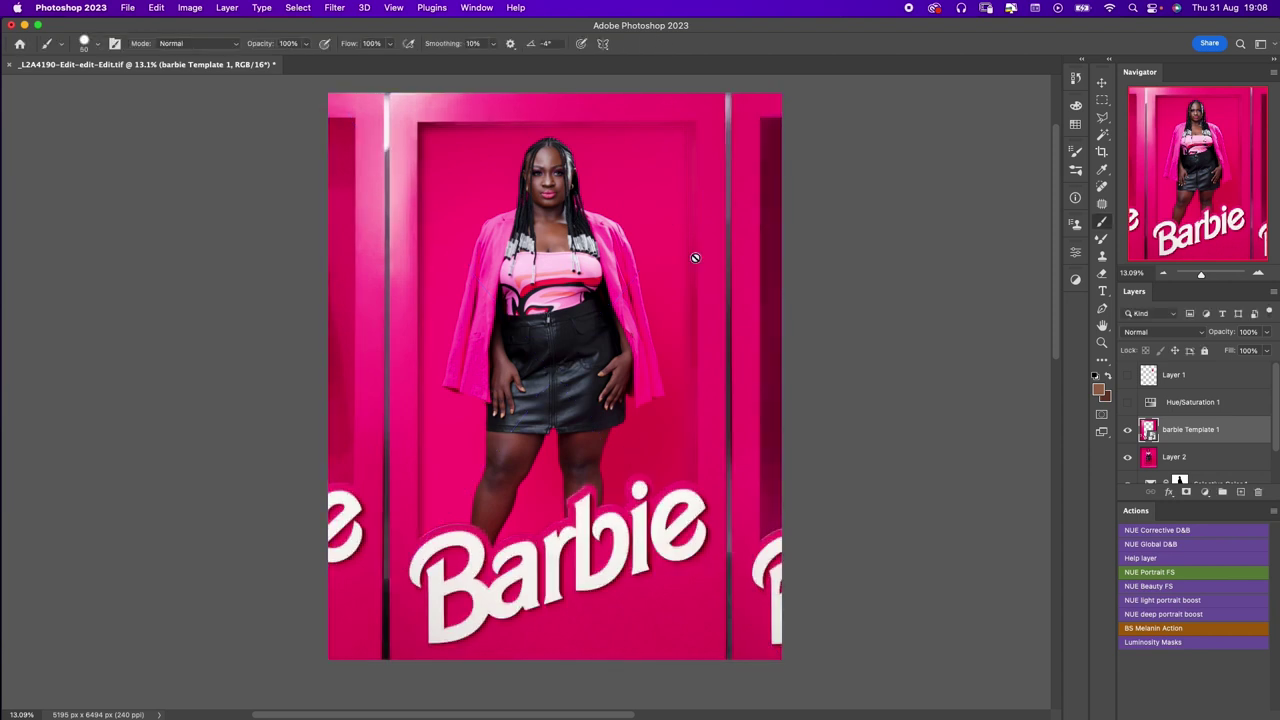